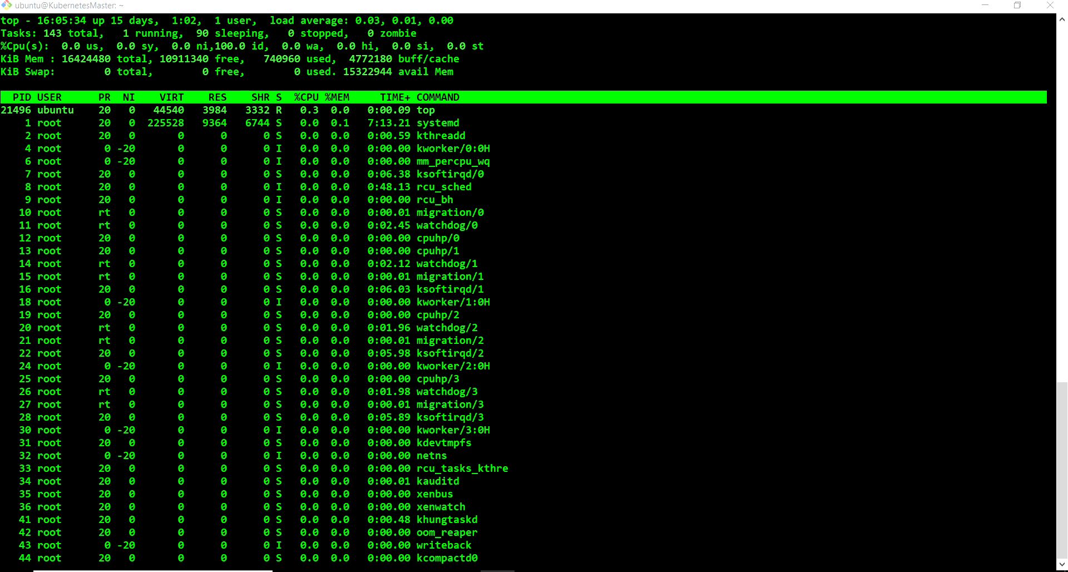
Switch from the PuTTY top session to the empty Notepad++ note new 23.
key(alt+Tab)
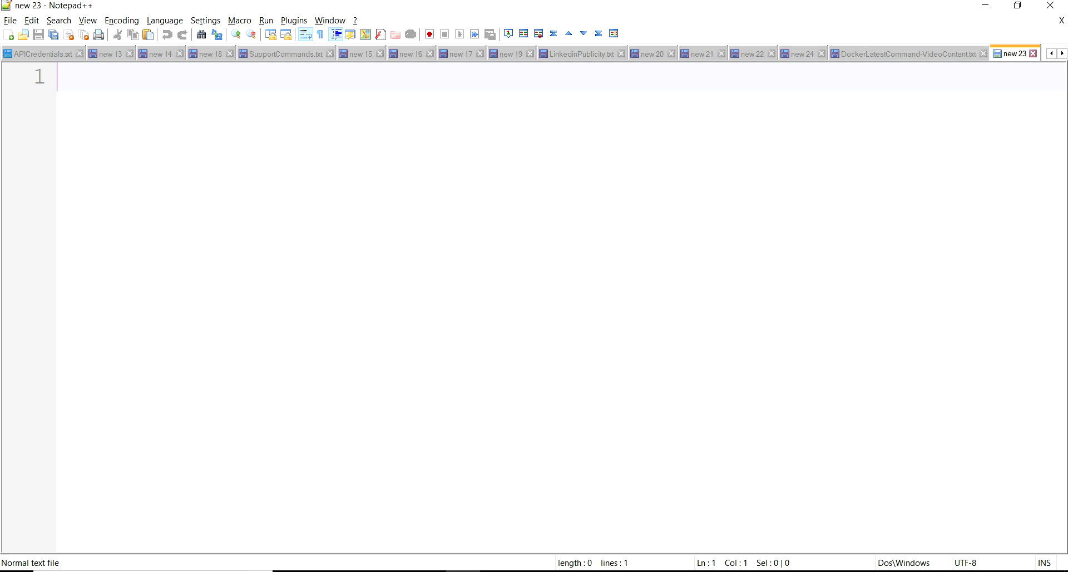
Write 'Capture data points for any running container CPU utilization -' on line 1, then start line 2.
text(Captur)
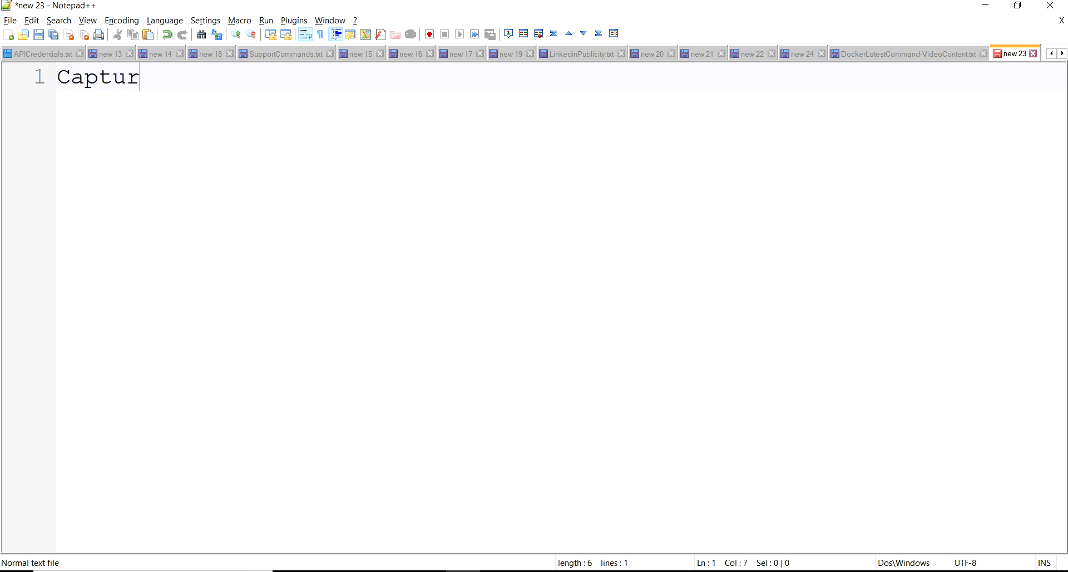
text(e data [)
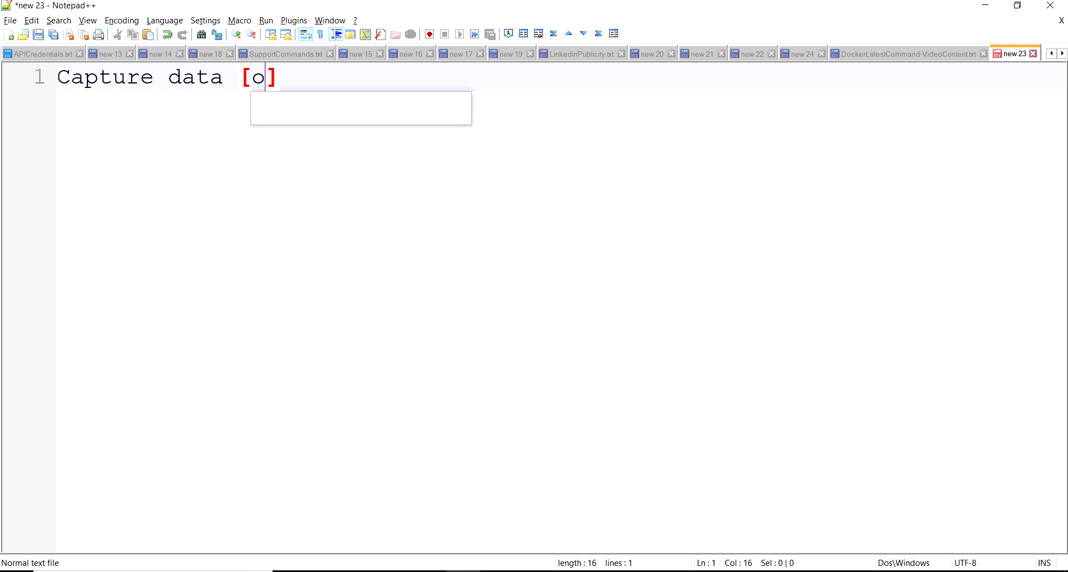
key(BackSpace)
text(points)
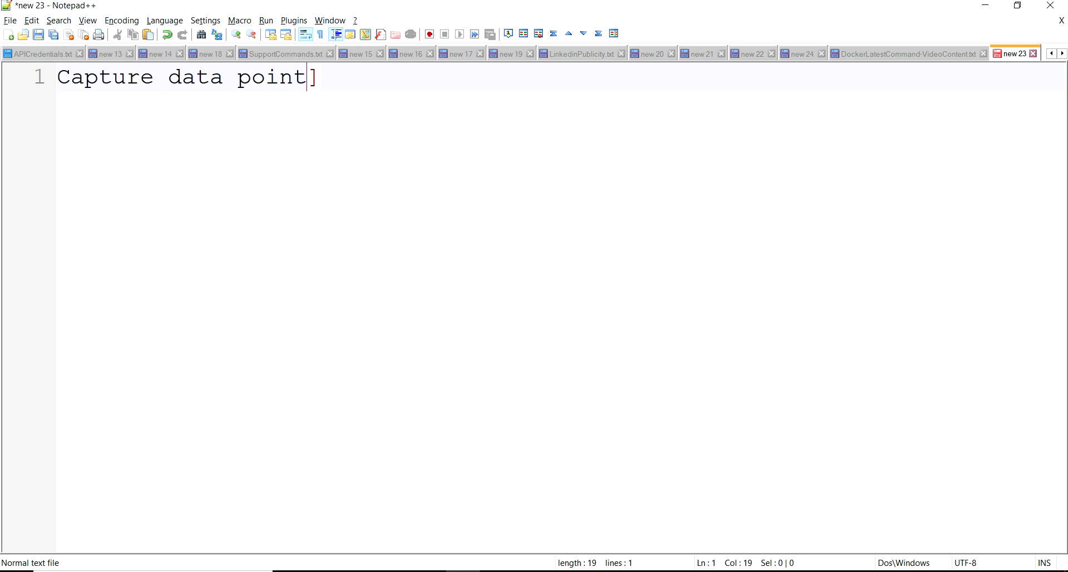
key(Delete)
text(for )
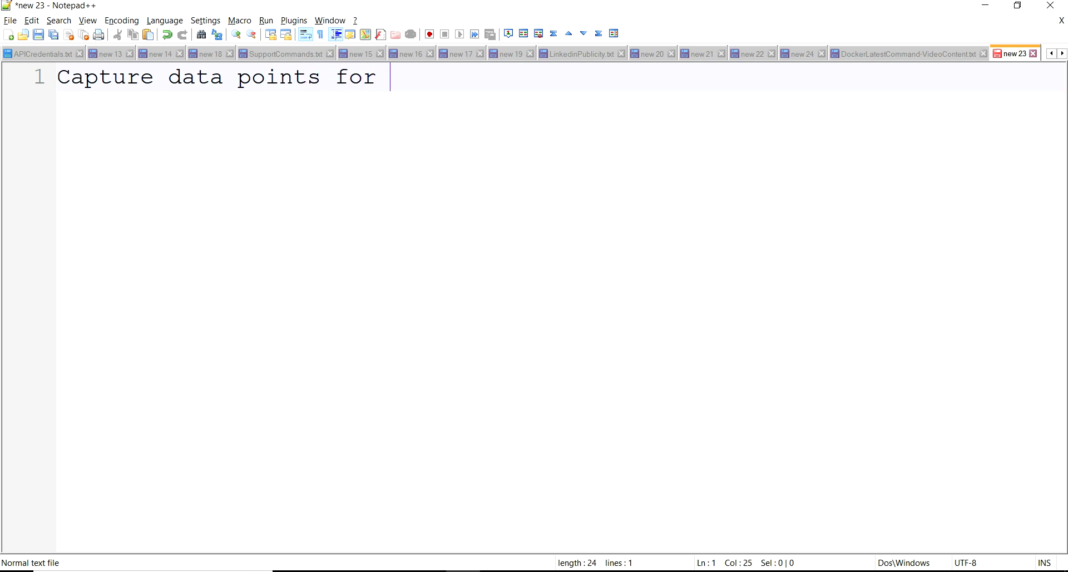
text(any running)
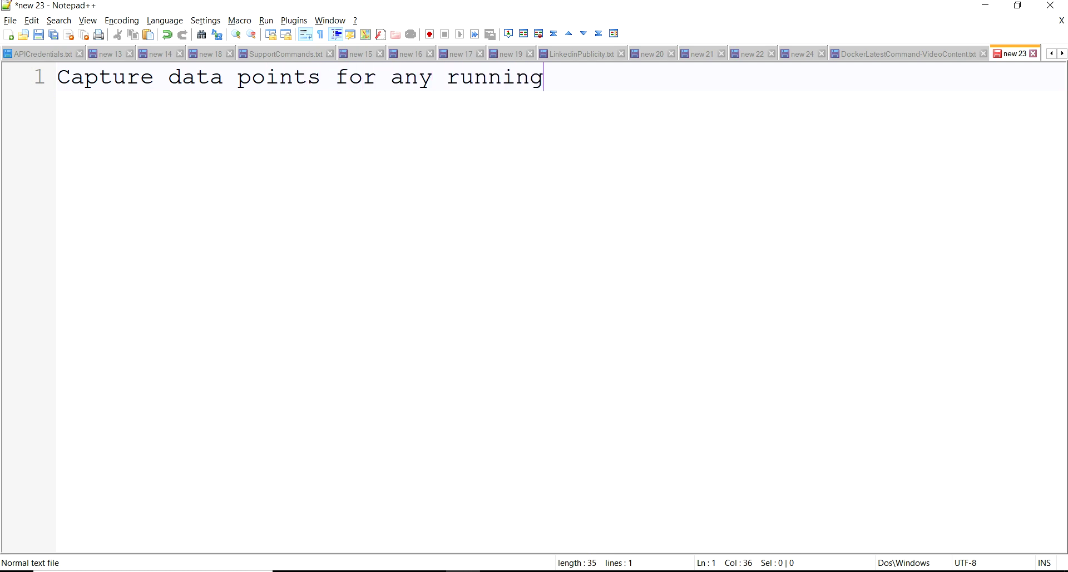
text( container)
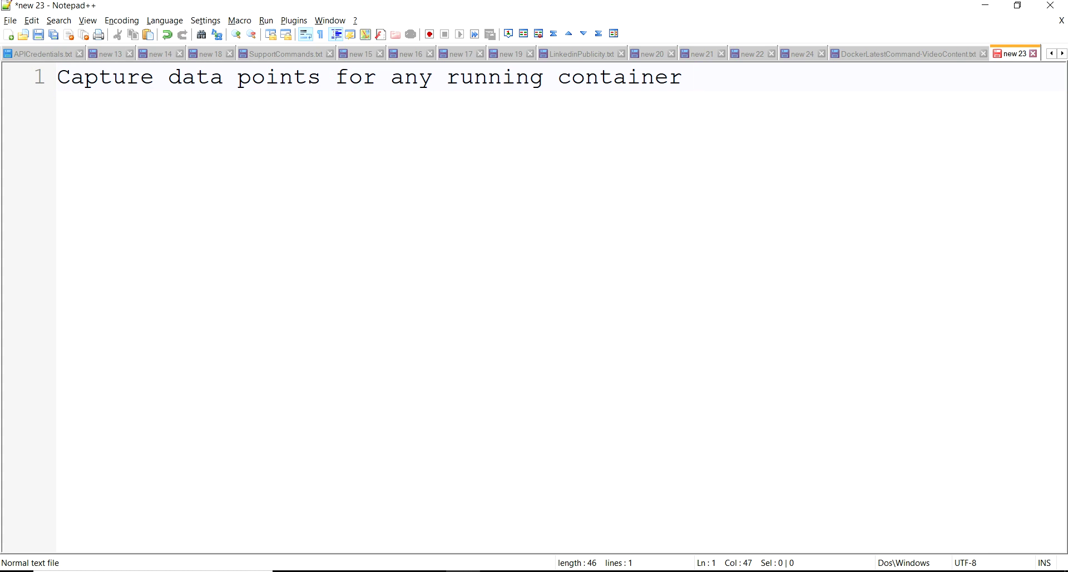
text(CPU ut)
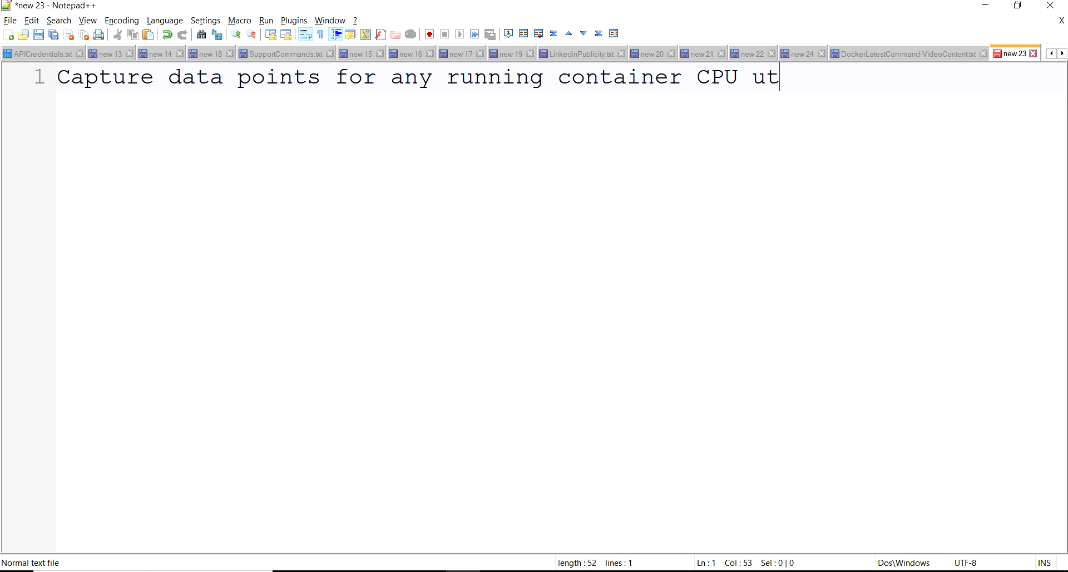
text(ilization -)
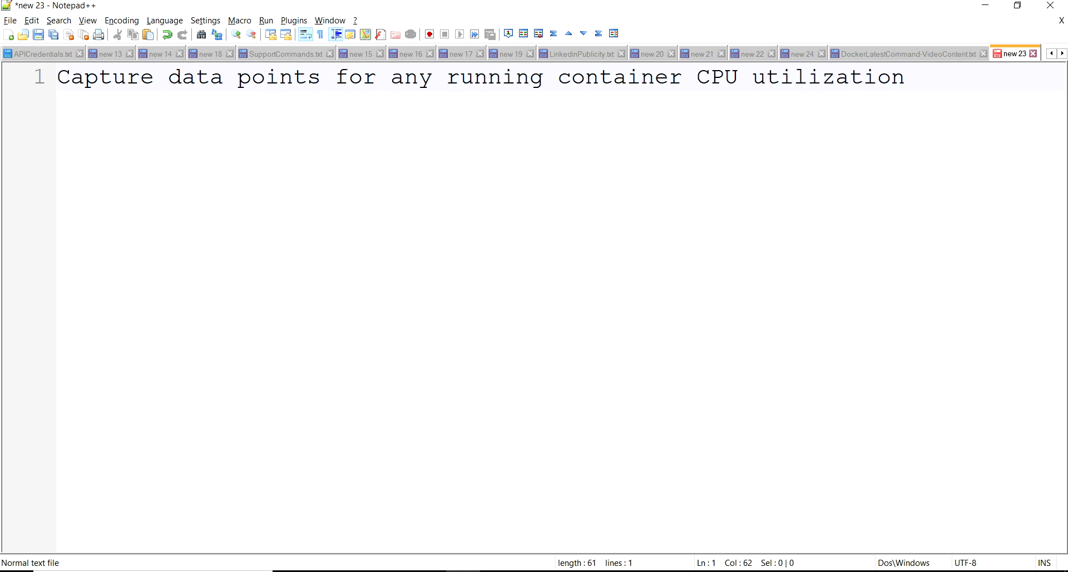
key(Return)
Stop top, clear the terminal and list the home folder with ls -ltr.
key(alt+Tab)
key(alt+Tab)
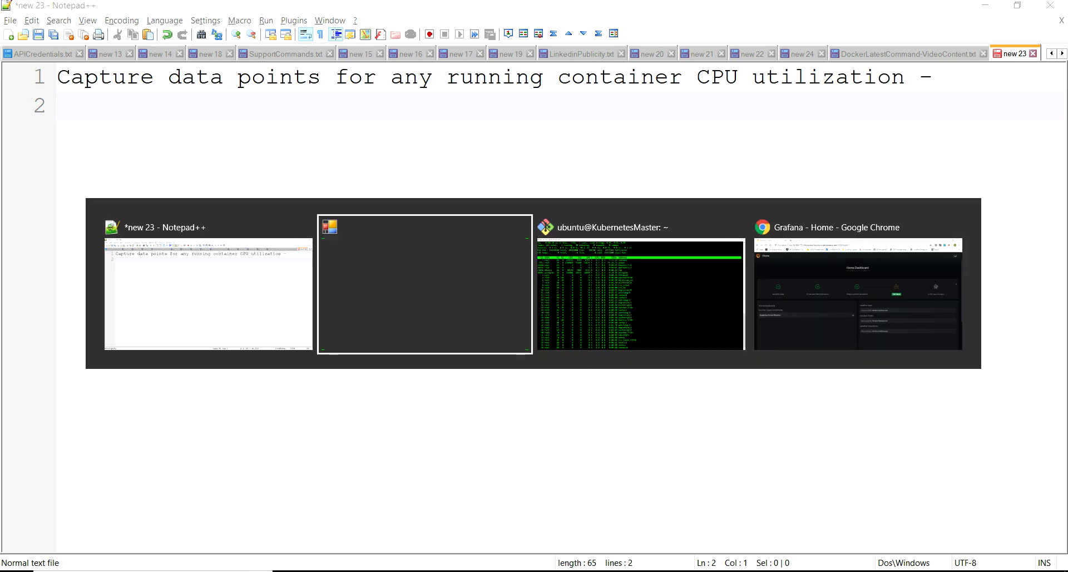
text(q)
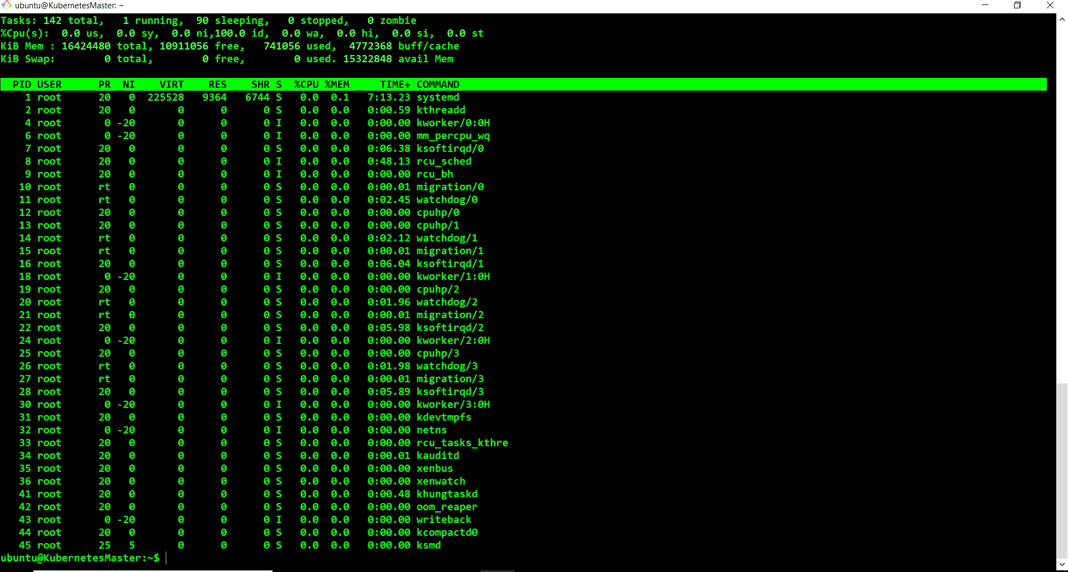
text(clear)
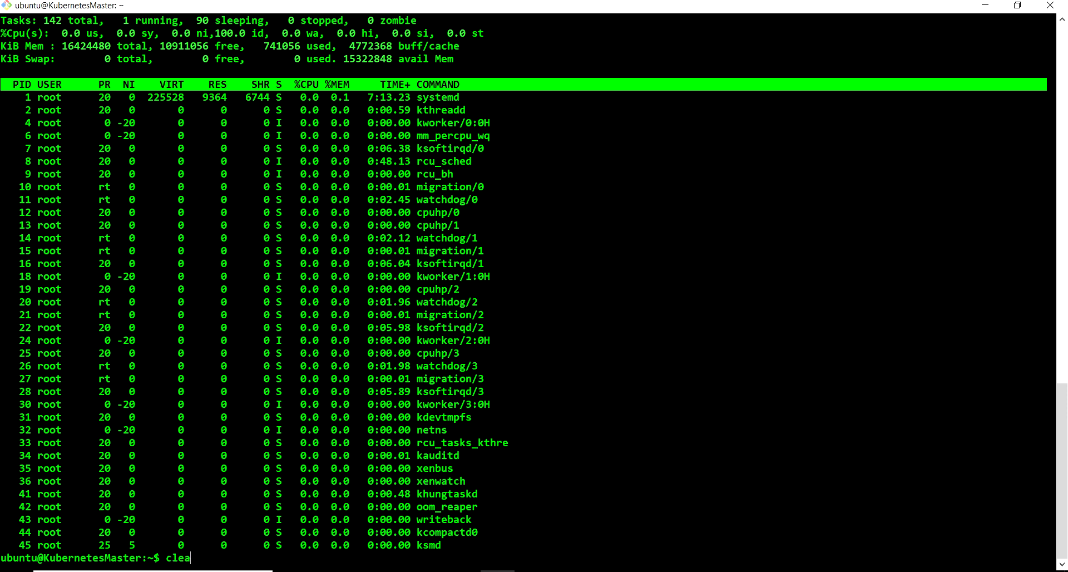
key(Return)
text(ls -ltr)
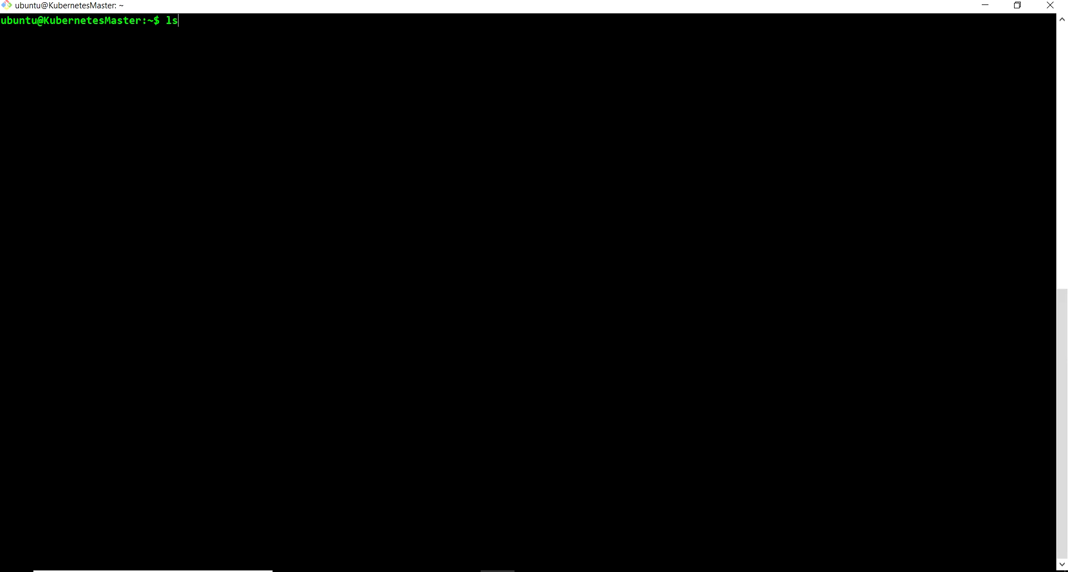
key(Return)
Review dockerResourceConsumption.sh in vi (CPUPerc, timestamp, CSV output) and quit without saving.
text(vi)
double_click(386, 161)
right_click(386, 161)
key(Return)
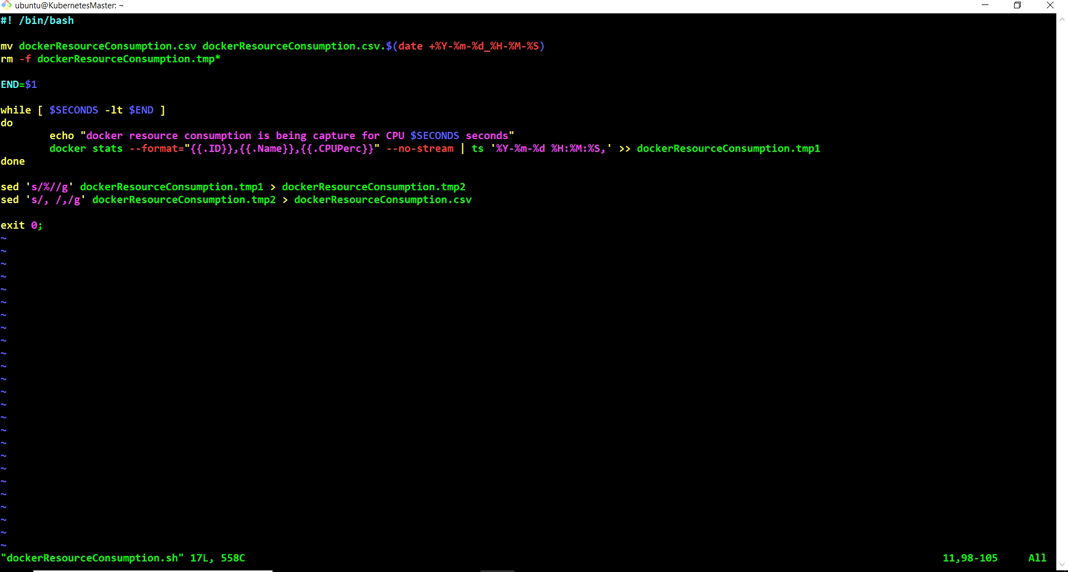
double_click(337, 148)
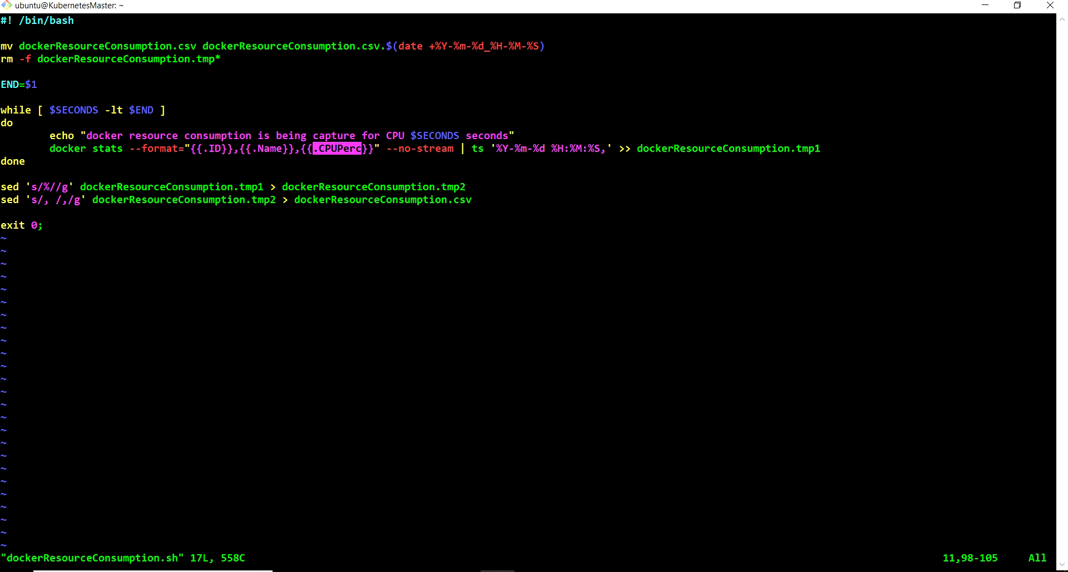
drag(472, 148, 612, 148)
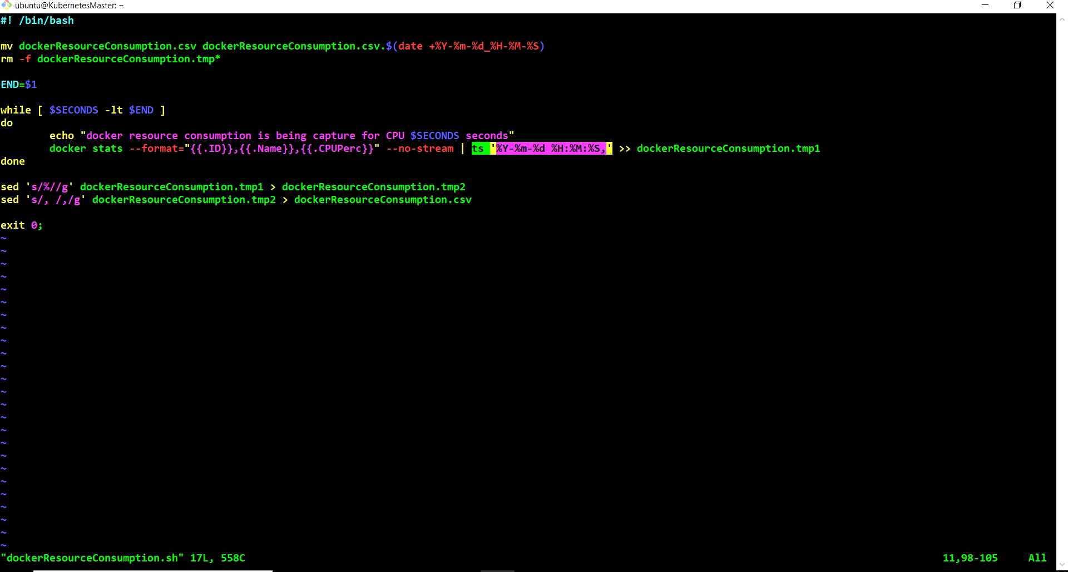
double_click(382, 200)
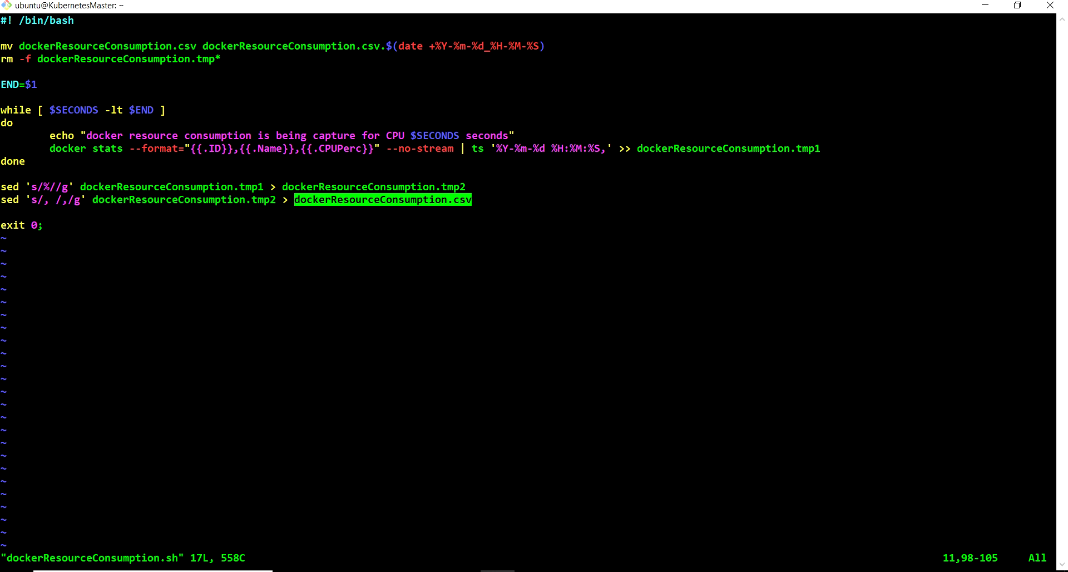
text(:q)
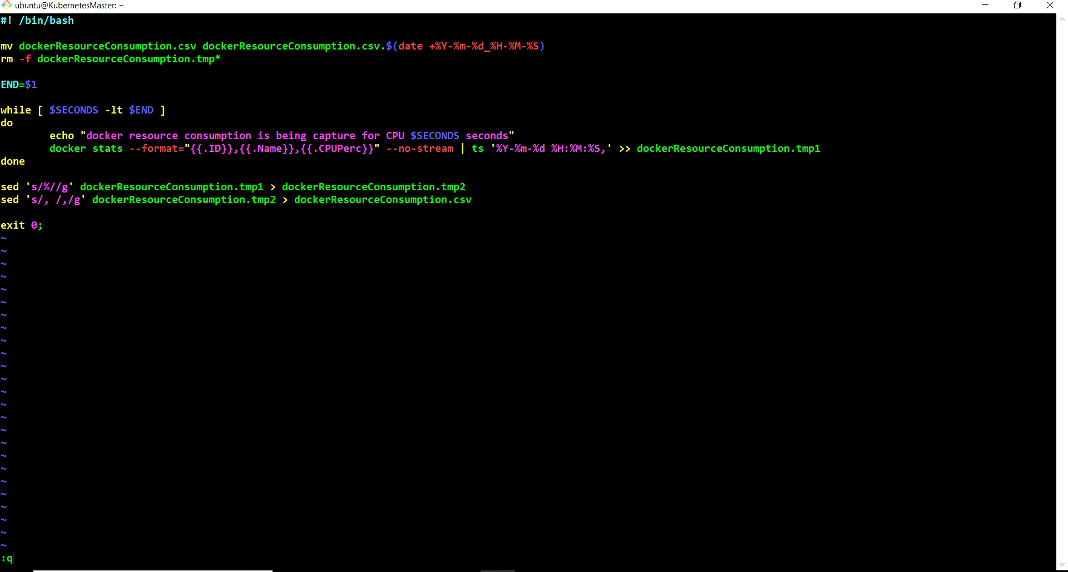
text(!)
key(Return)
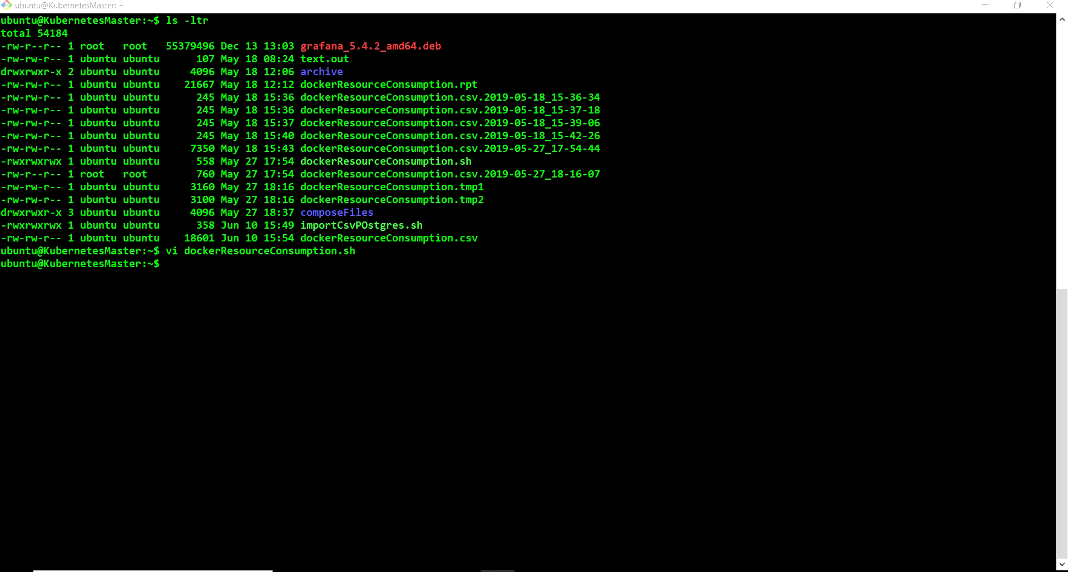
key(alt+Tab)
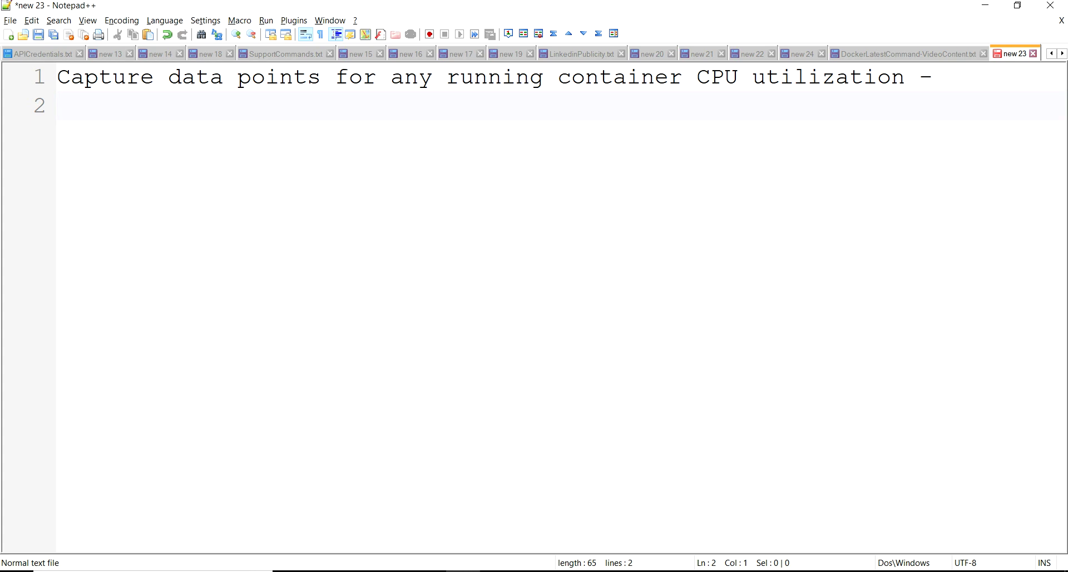
Write 'Import CSV into PostgreSQL' on line 2, correcting the capitalisation typos.
text(IMport CSV into)
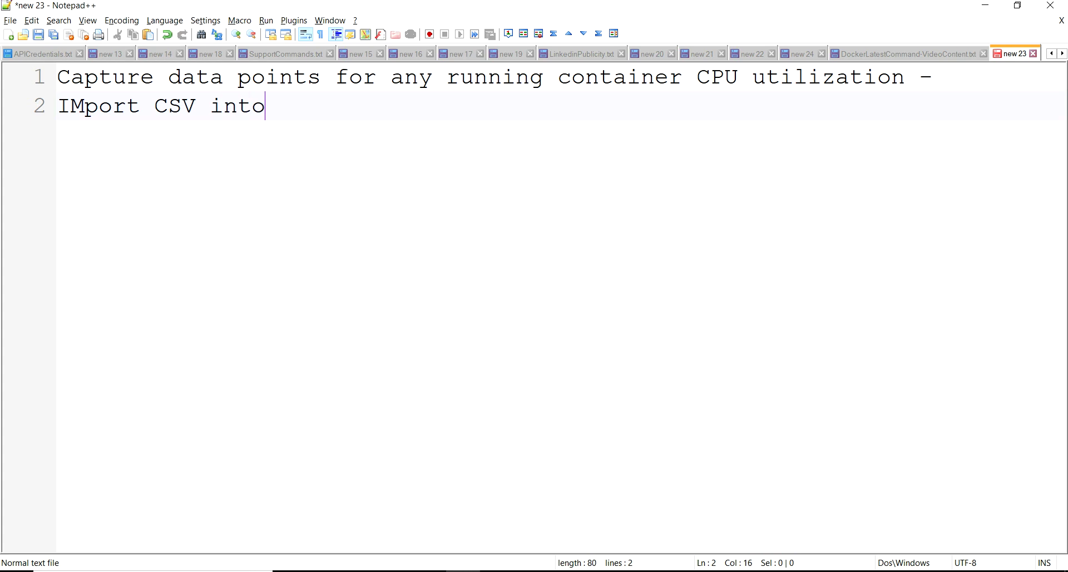
text( Postgres)
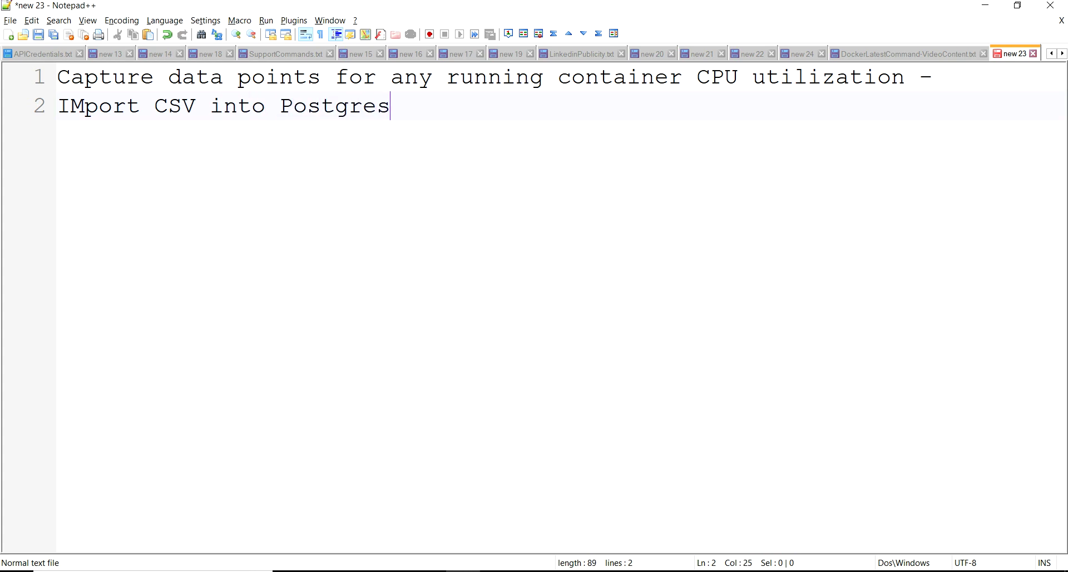
text(QL)
key(Left)
key(Left)
key(BackSpace)
text(S)
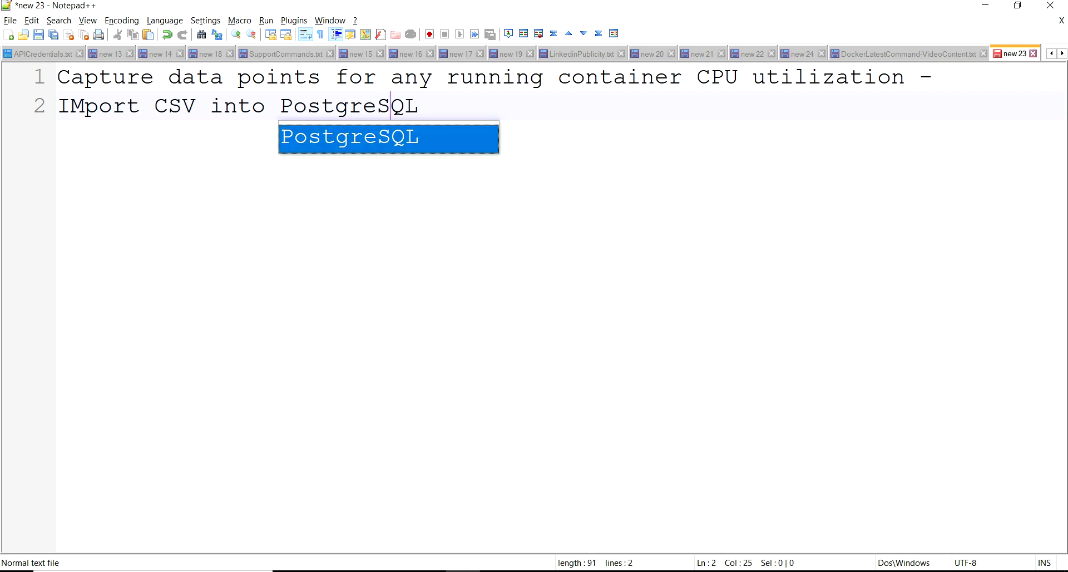
key(Right)
key(Right)
click(84, 106)
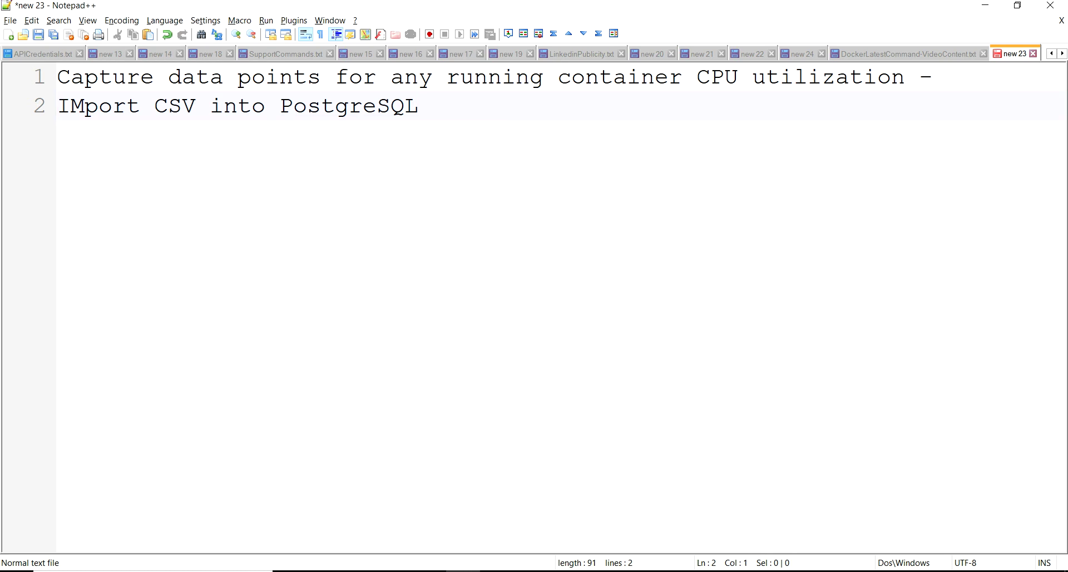
key(BackSpace)
text(m)
key(End)
key(alt+Tab)
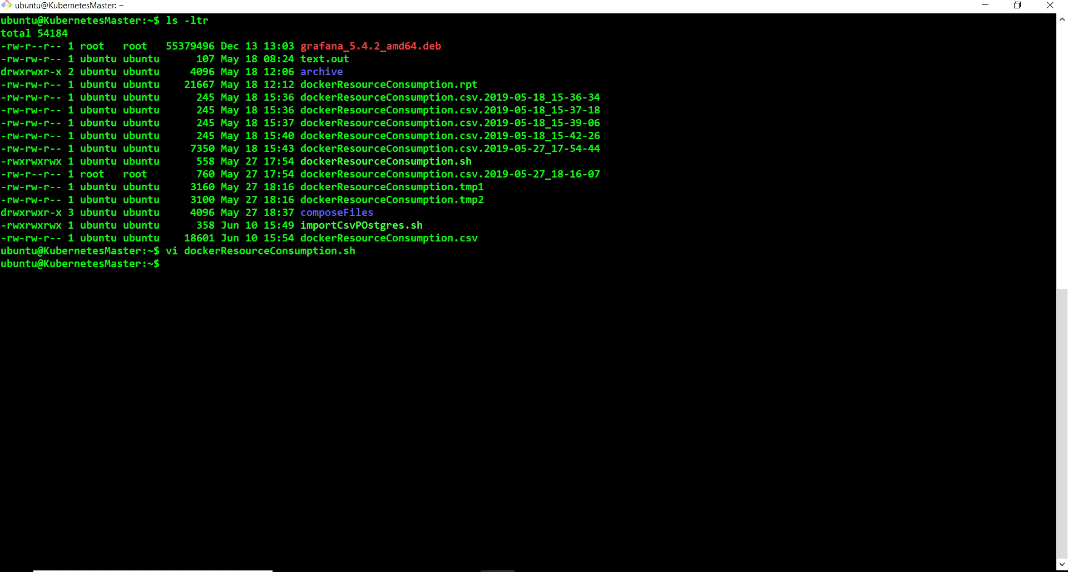
Review importCsvPOstgres.sh's CREATE TABLE and \copy commands in vi, then quit without saving.
text(vi)
double_click(362, 225)
right_click(362, 225)
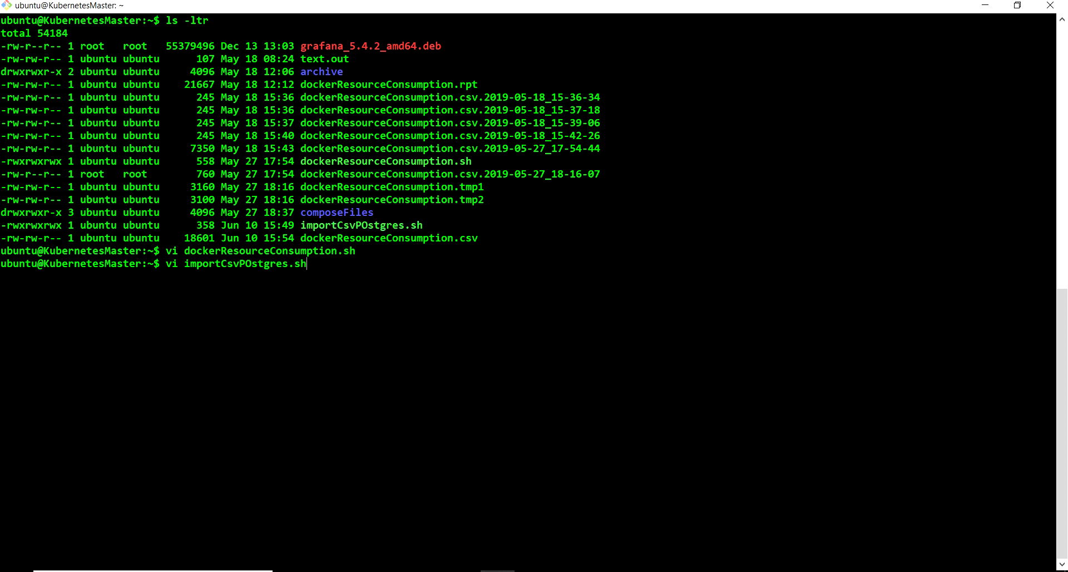
key(Return)
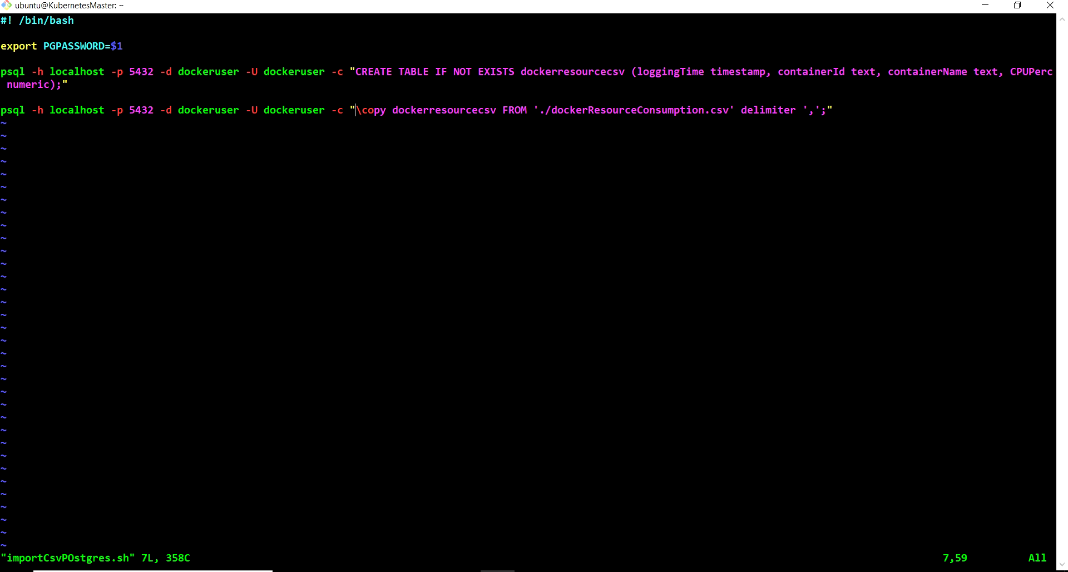
text(:q!)
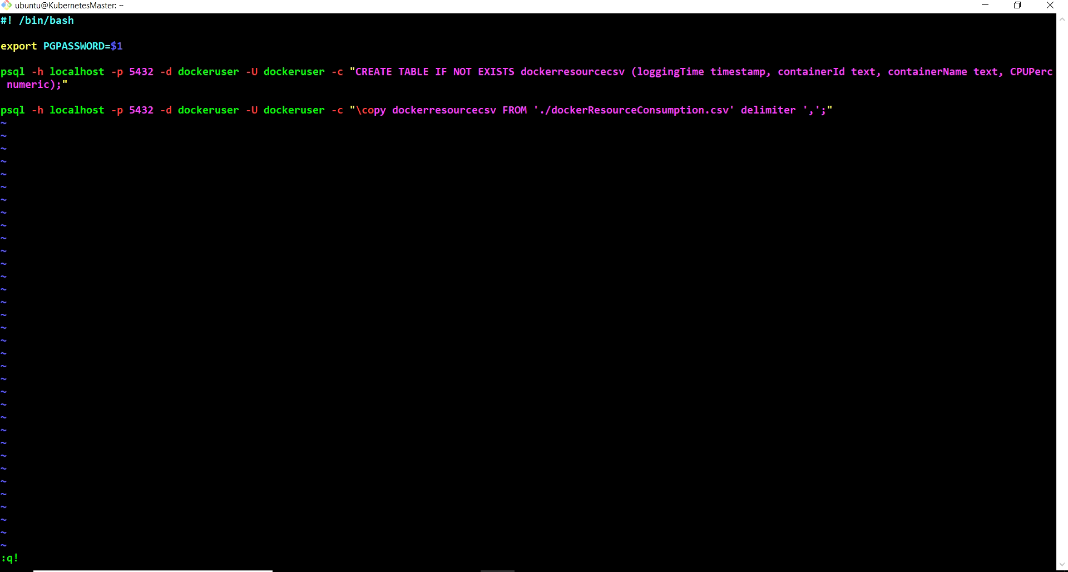
key(Return)
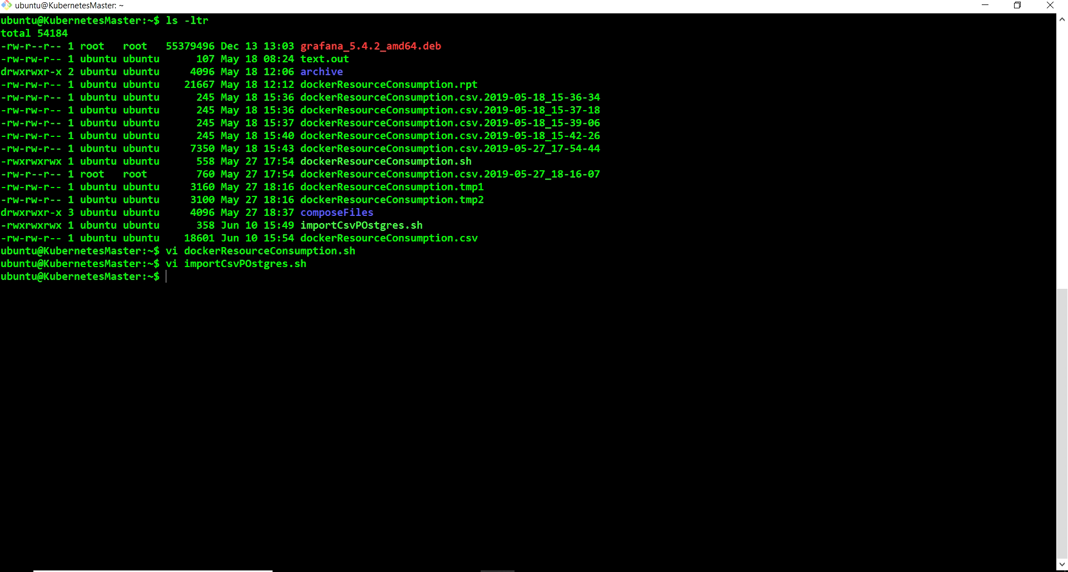
text(vi)
double_click(388, 237)
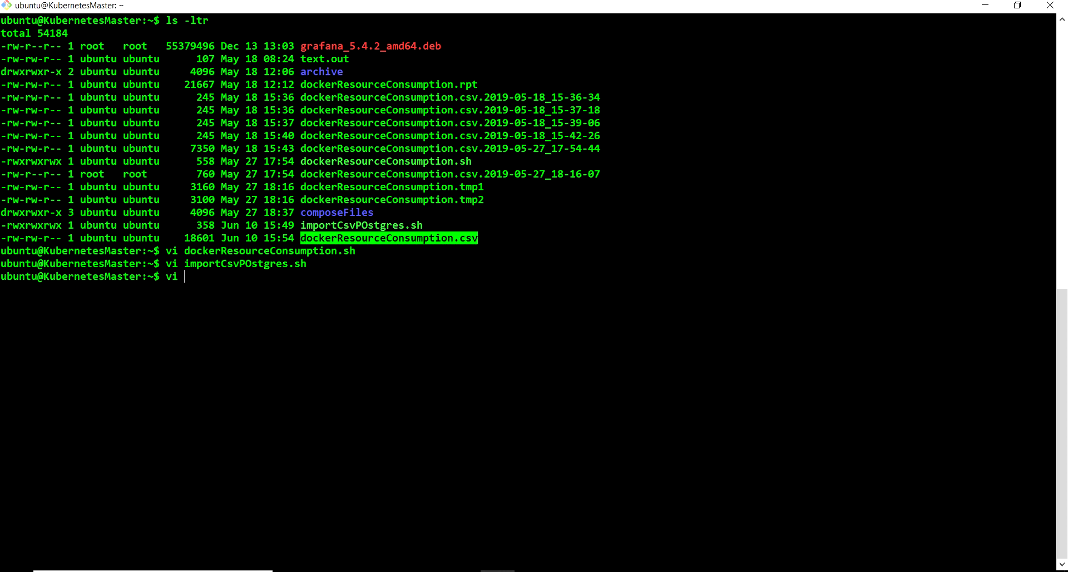
text(dockerResourceConsumption.csv)
key(Return)
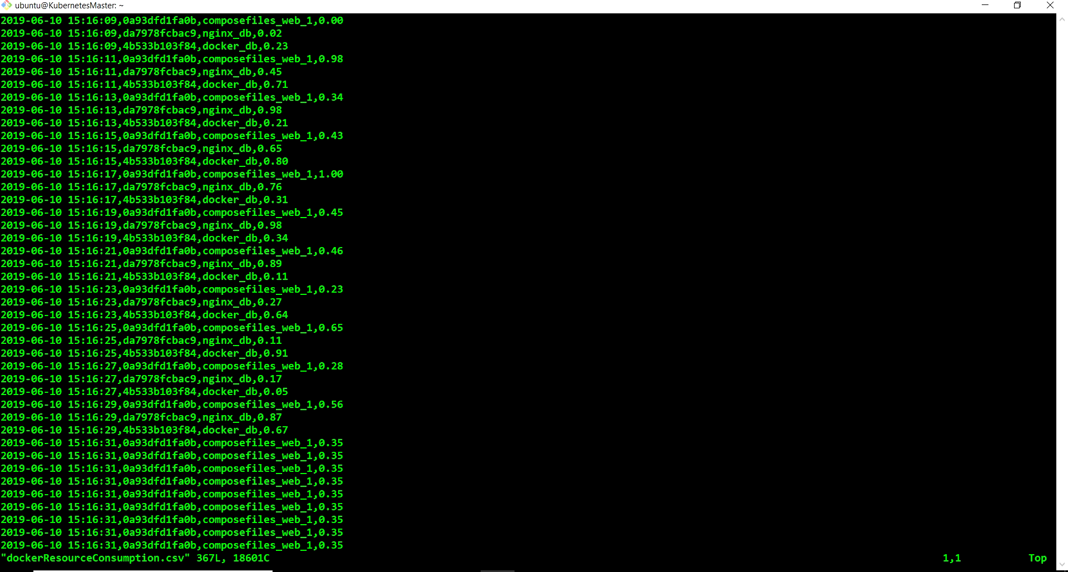
drag(117, 20, 1, 20)
drag(123, 20, 343, 20)
click(322, 20)
text(:q)
key(Return)
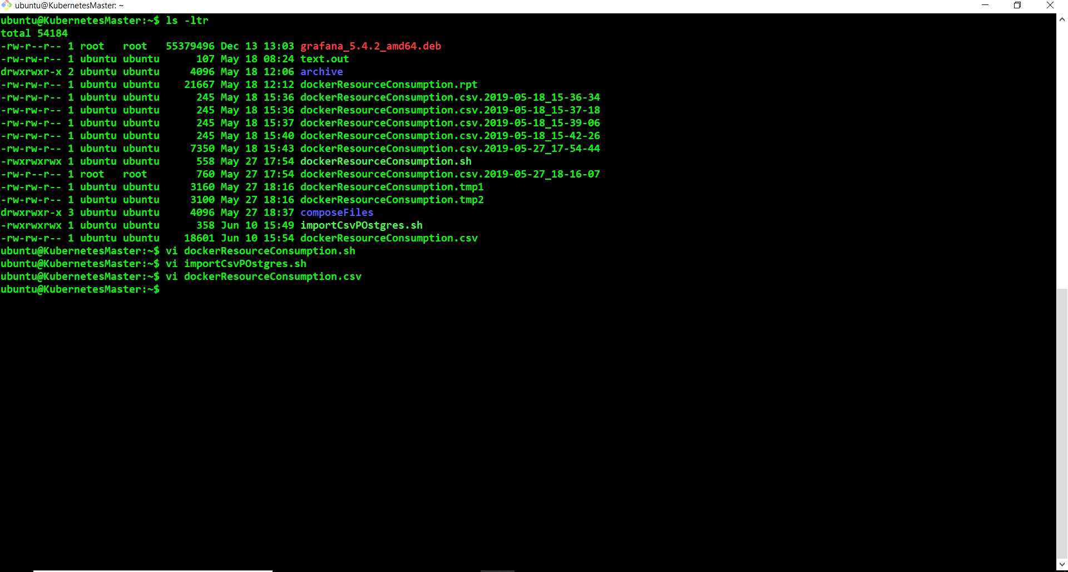
Start top in PuTTY and switch to the Grafana browser window.
text(top)
key(Return)
key(alt+Tab)
key(Tab)
key(alt+Tab)
key(Tab)
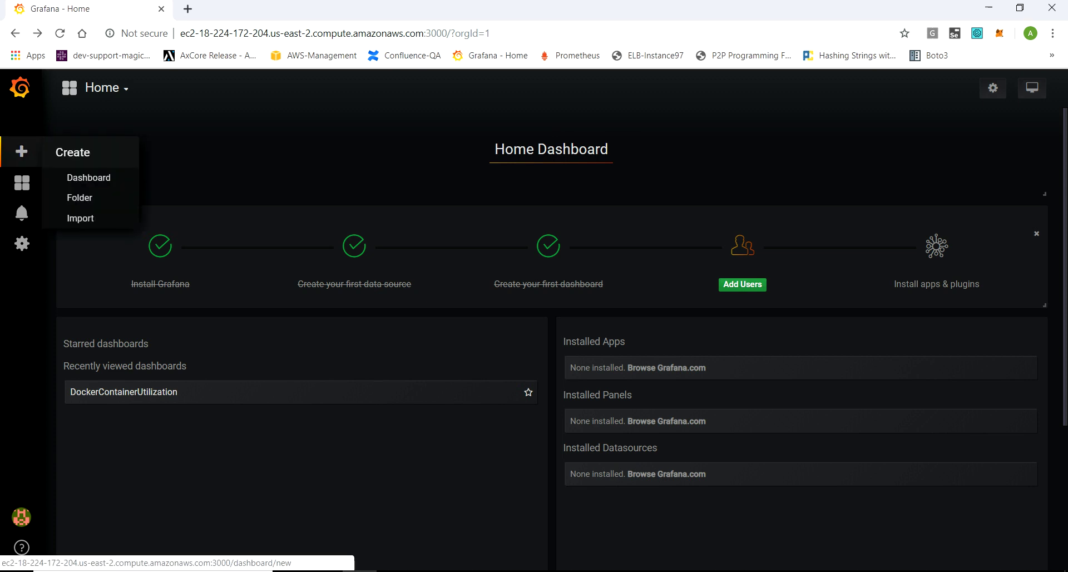
Open the PostgreSQL data source settings from Configuration > Data Sources.
mouse_move(22, 182)
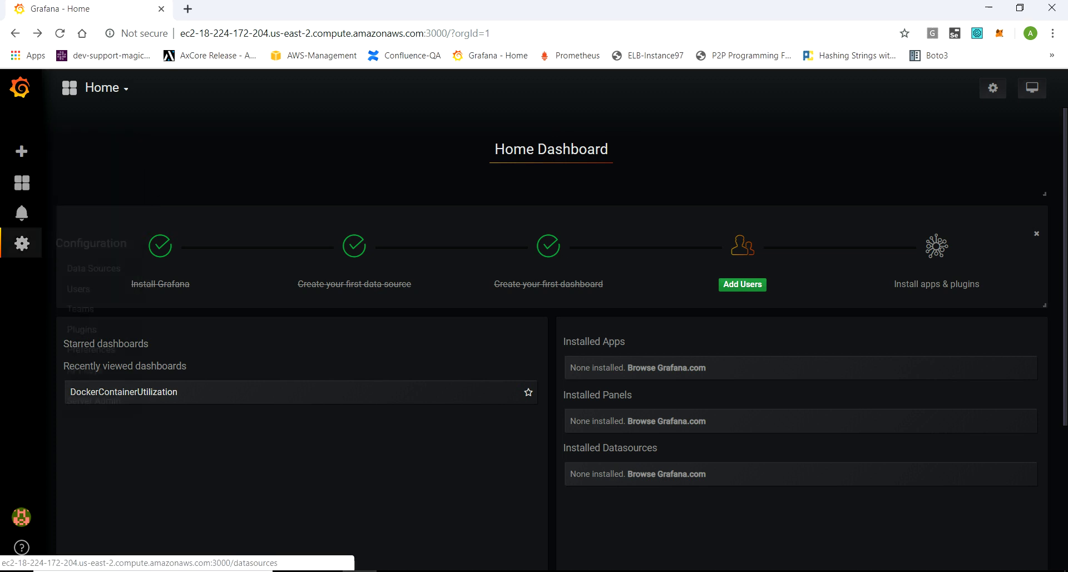
click(93, 268)
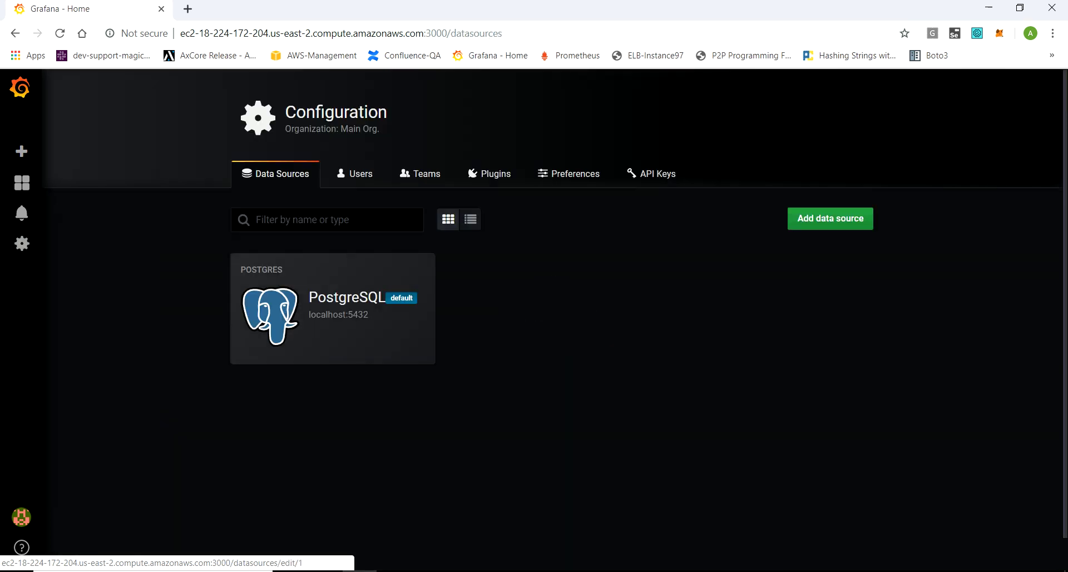
click(332, 309)
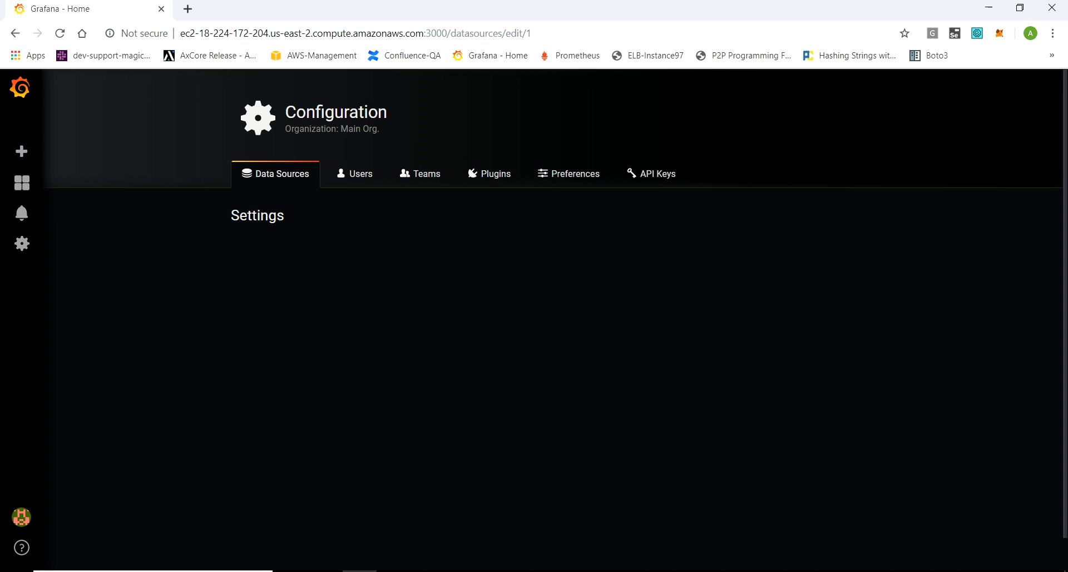
Check host port 5432 and database dockeruser, then Save & Test for Database Connection OK.
scroll(534, 317, down, 3)
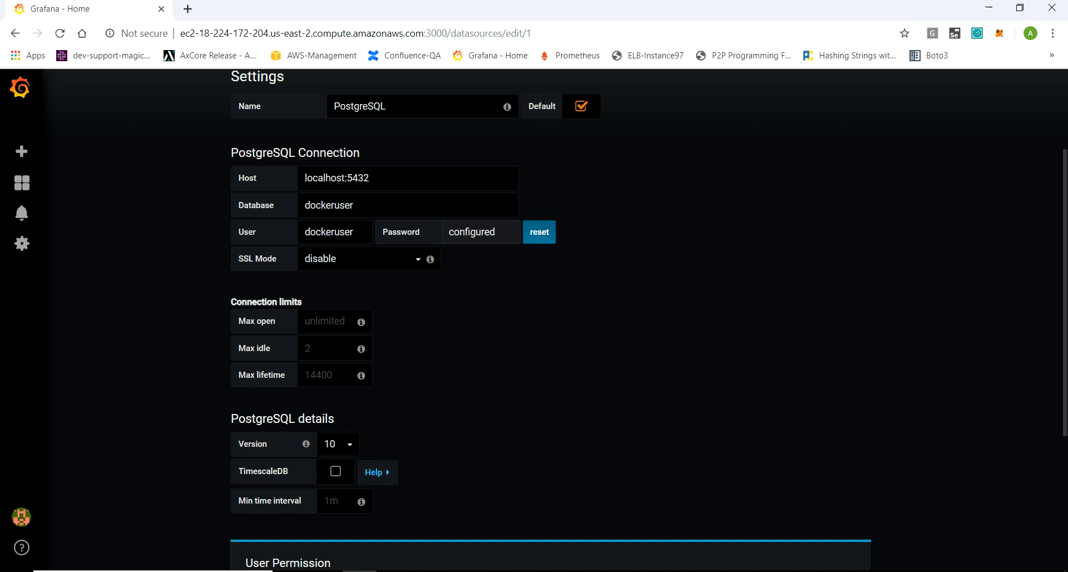
drag(368, 178, 347, 178)
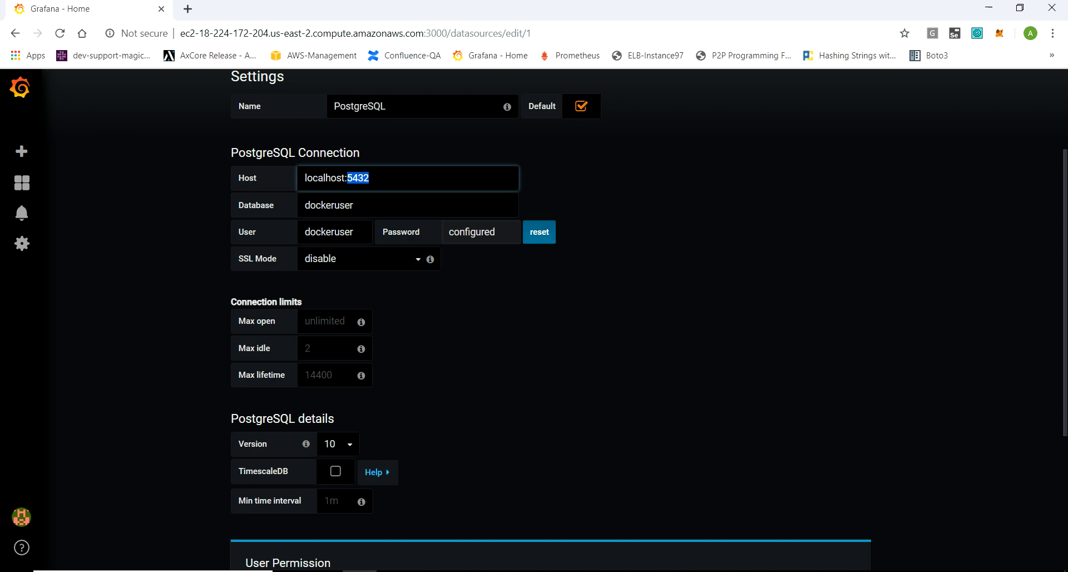
drag(353, 205, 304, 206)
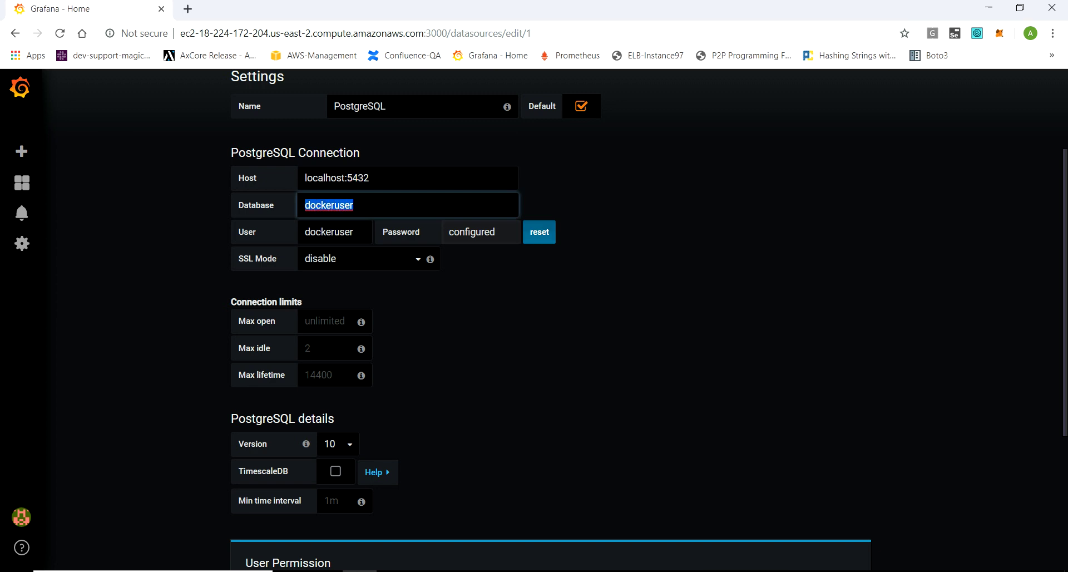
scroll(551, 320, down, 3)
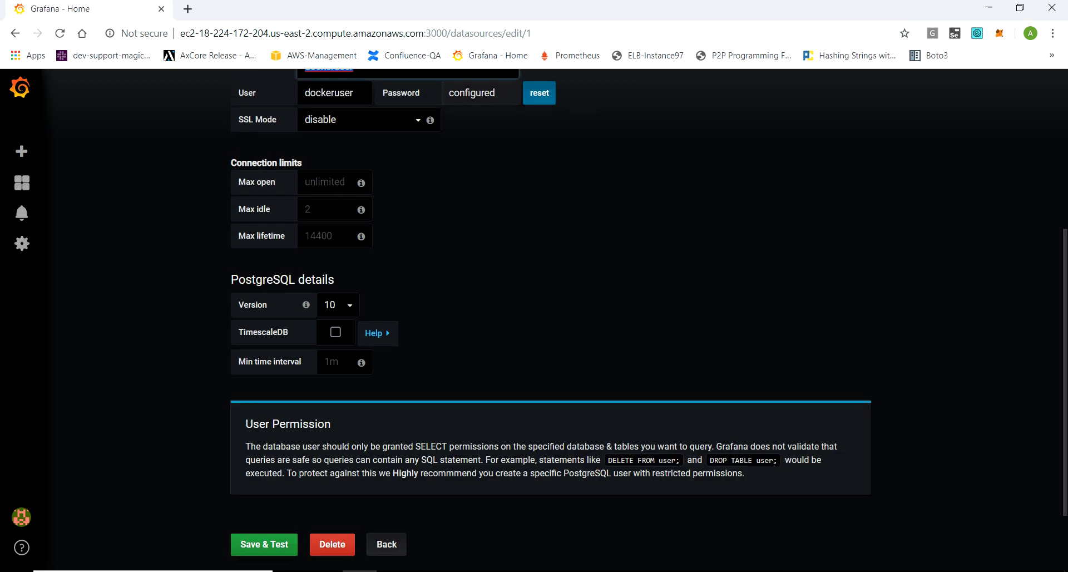
scroll(551, 319, down, 2)
click(264, 448)
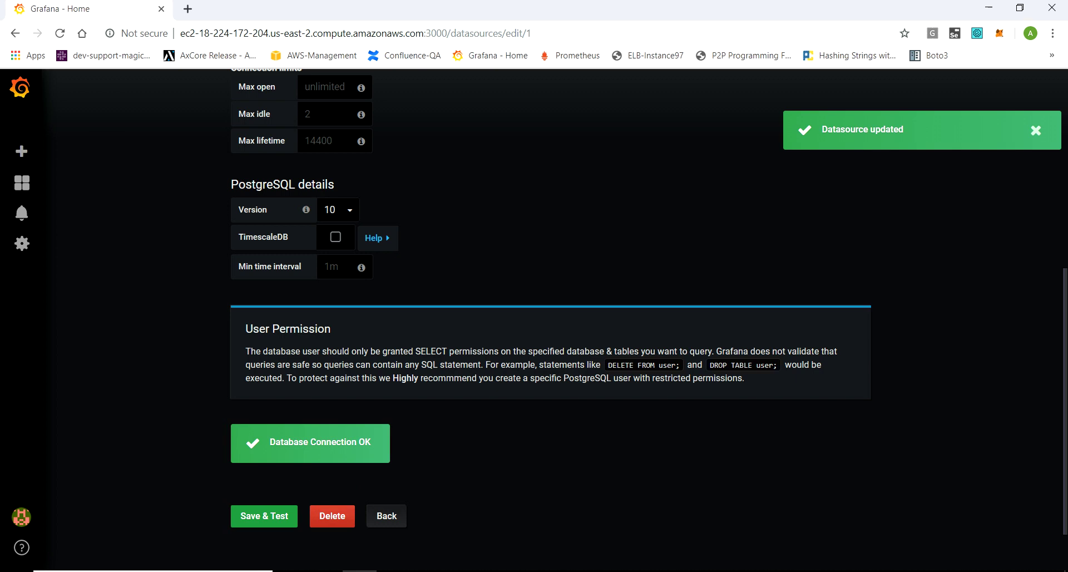
scroll(550, 320, up, 8)
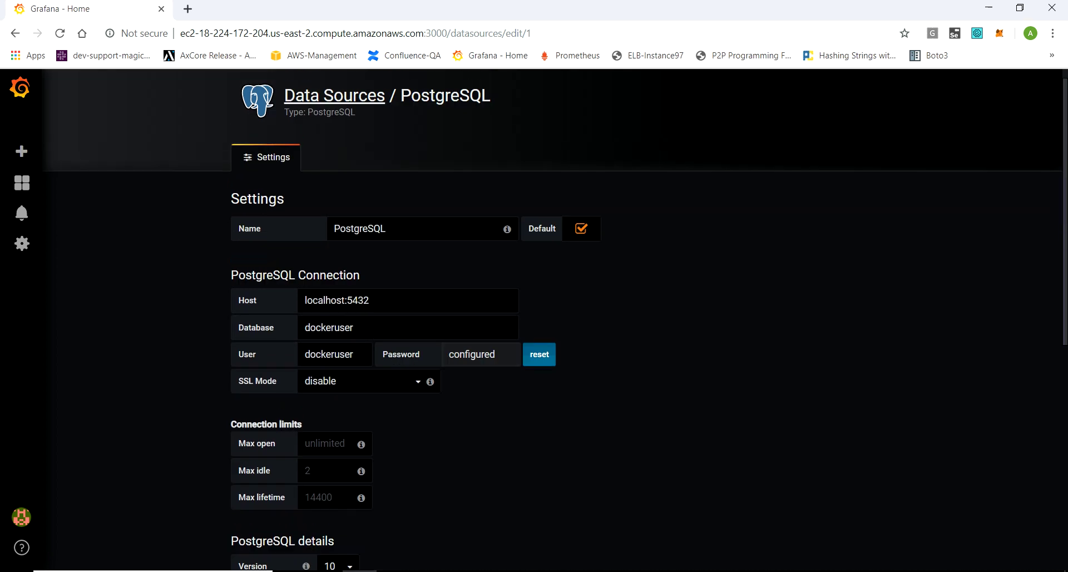
mouse_move(22, 182)
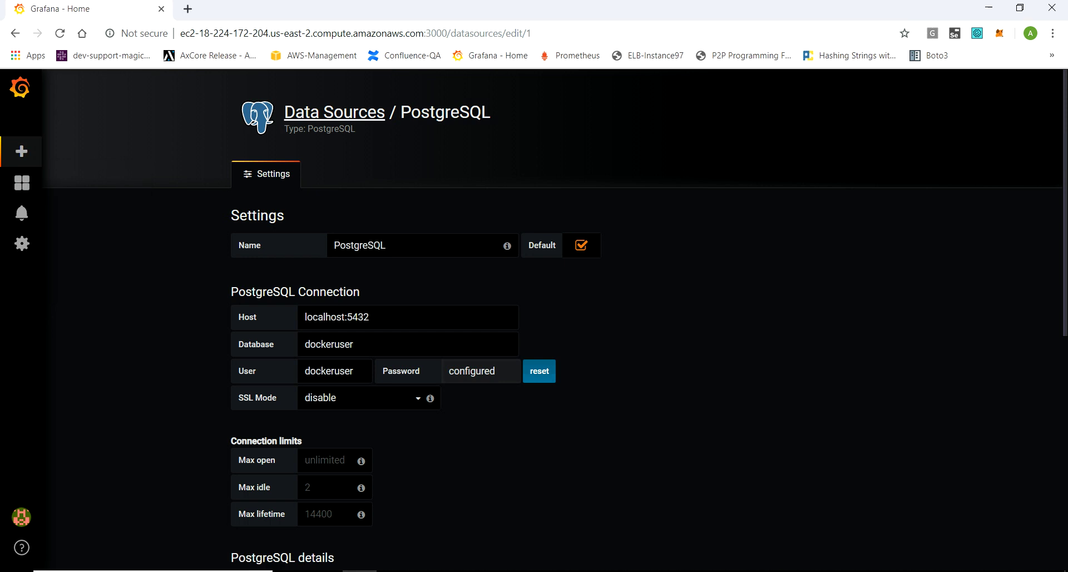
Create a new dashboard with a Graph panel and open the panel for editing.
mouse_move(22, 151)
click(72, 178)
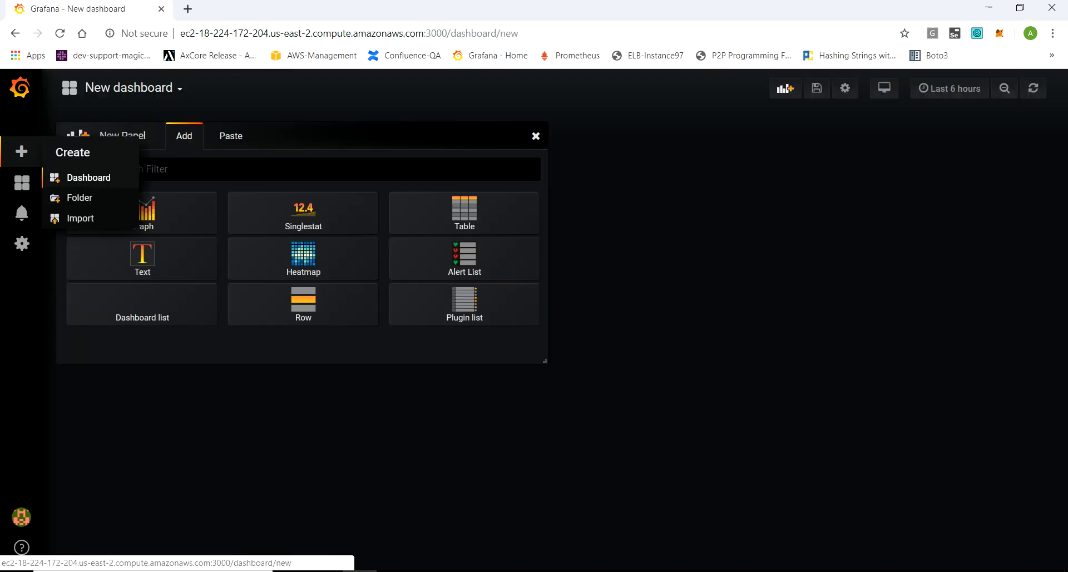
click(78, 178)
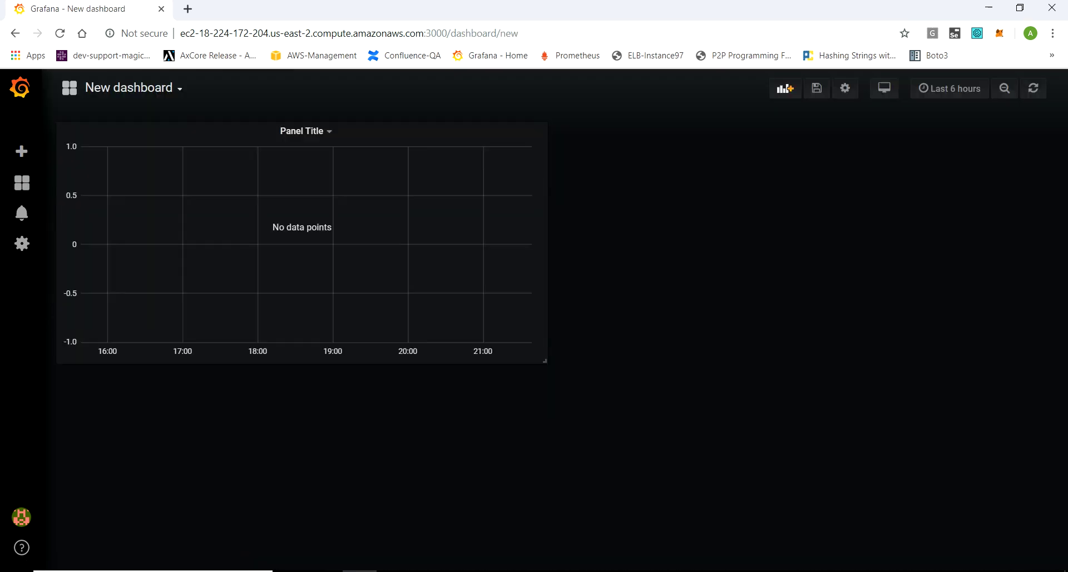
click(301, 131)
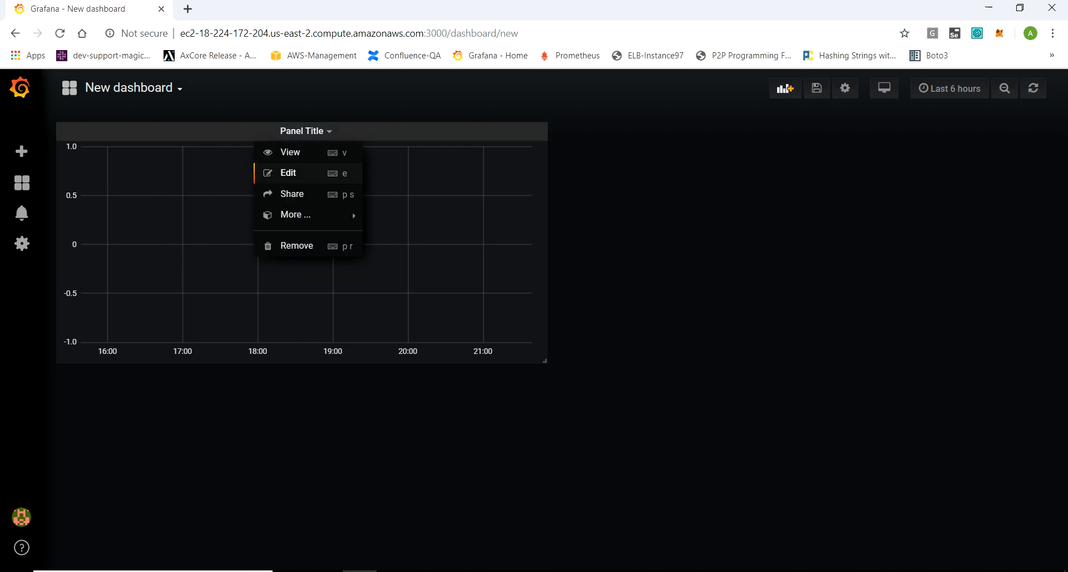
click(288, 172)
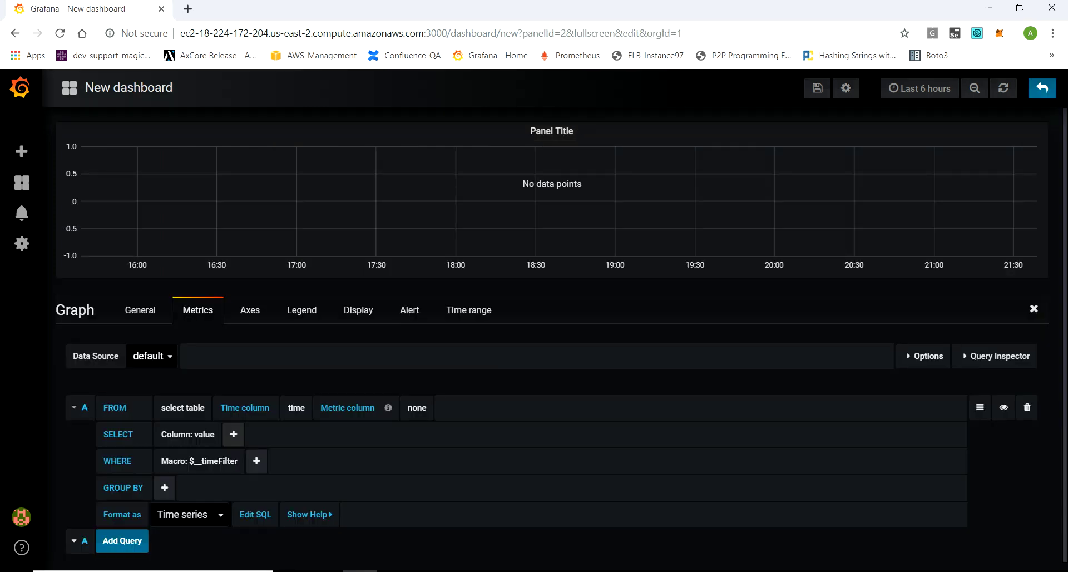
Set the panel query's data source to PostgreSQL and open its table list.
click(148, 355)
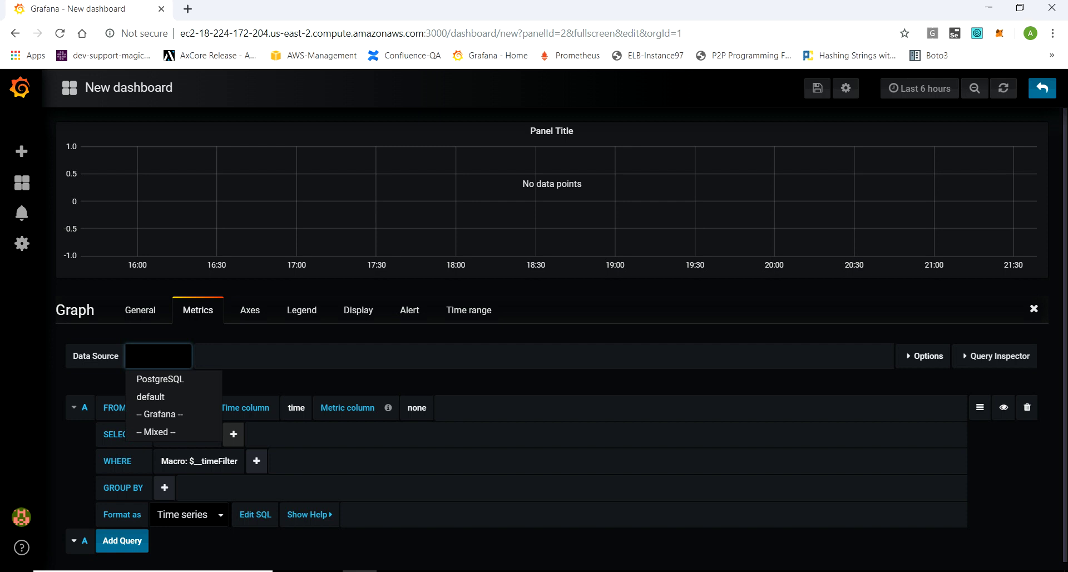
click(160, 378)
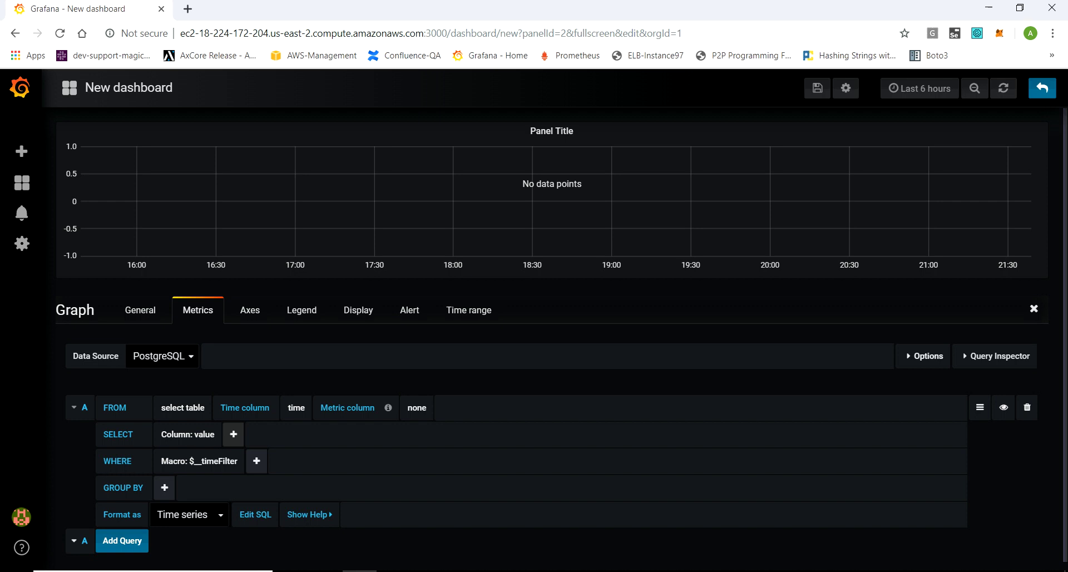
click(182, 407)
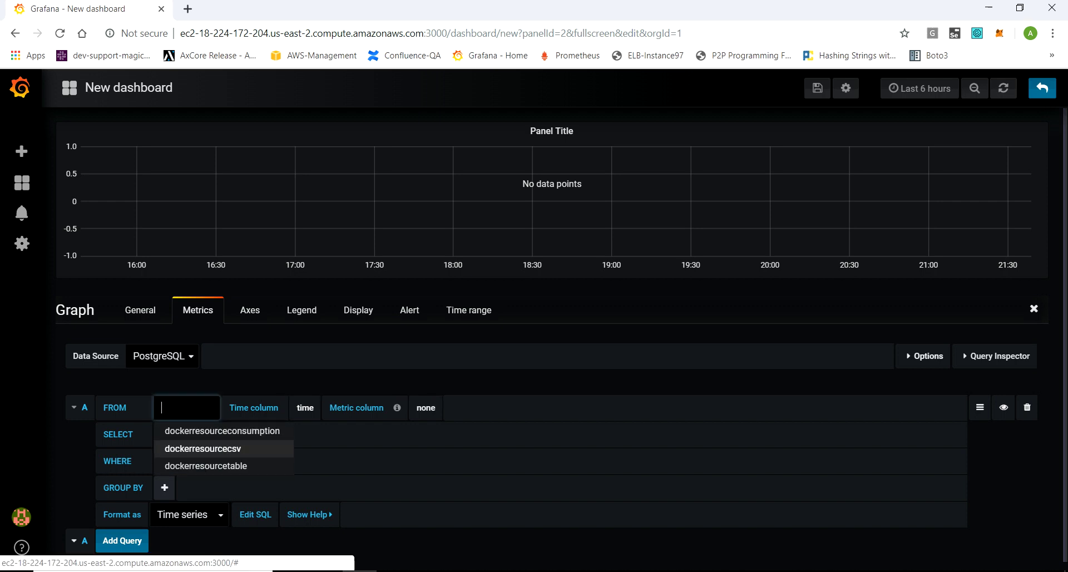
key(alt+Tab)
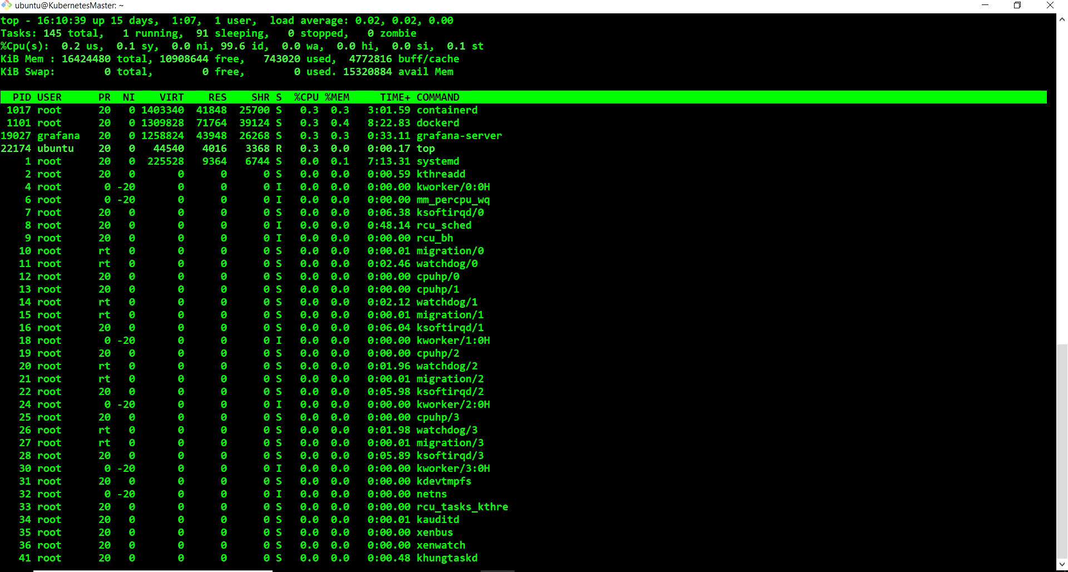
Stop top, copy the psql connection command from importCsvPOstgres.sh in vi, and quit without saving.
text(q)
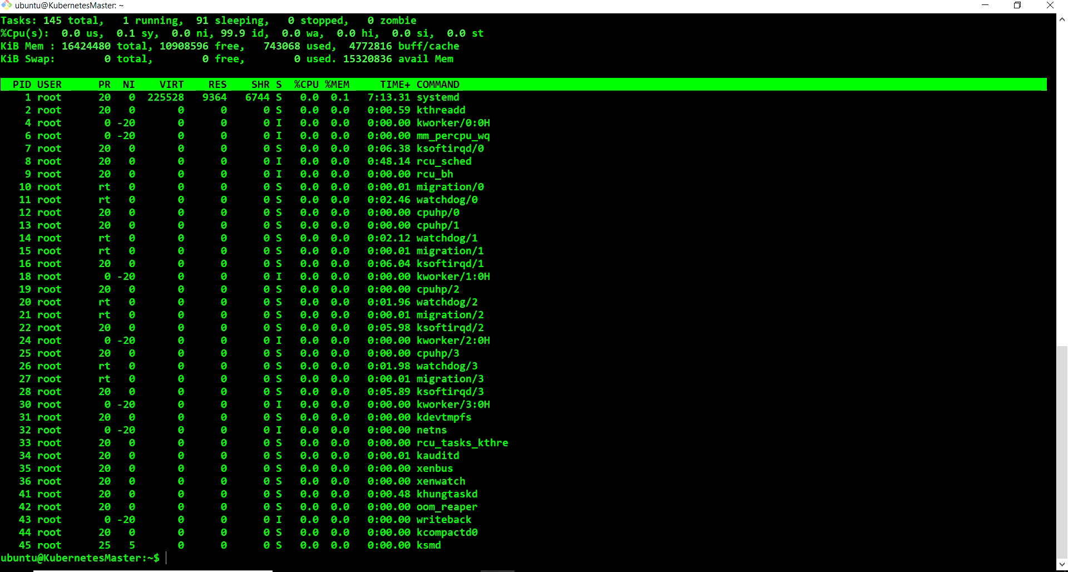
text(vi im)
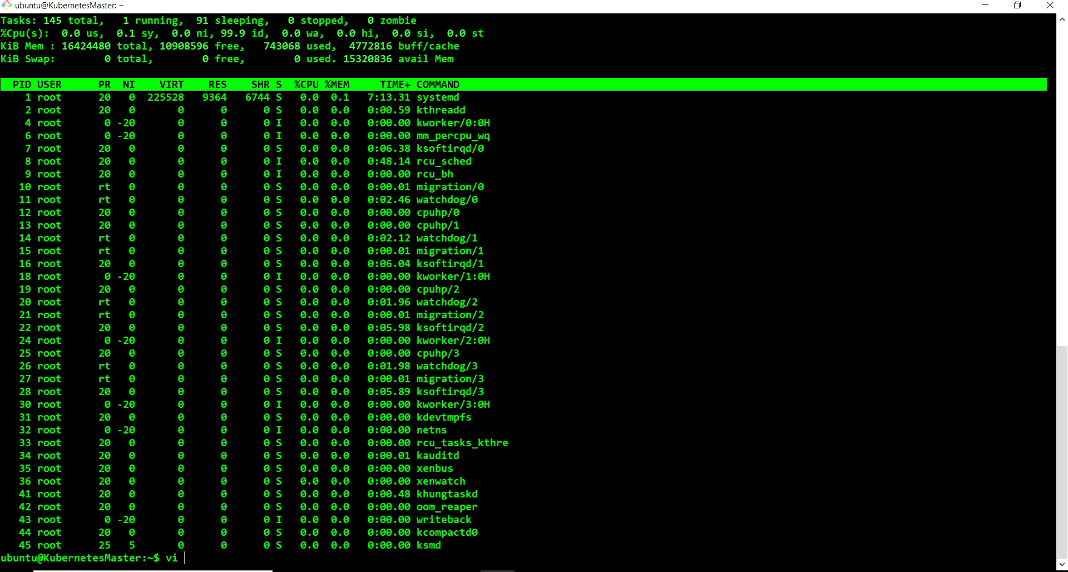
key(BackSpace)
key(BackSpace)
text(im)
key(Tab)
key(Return)
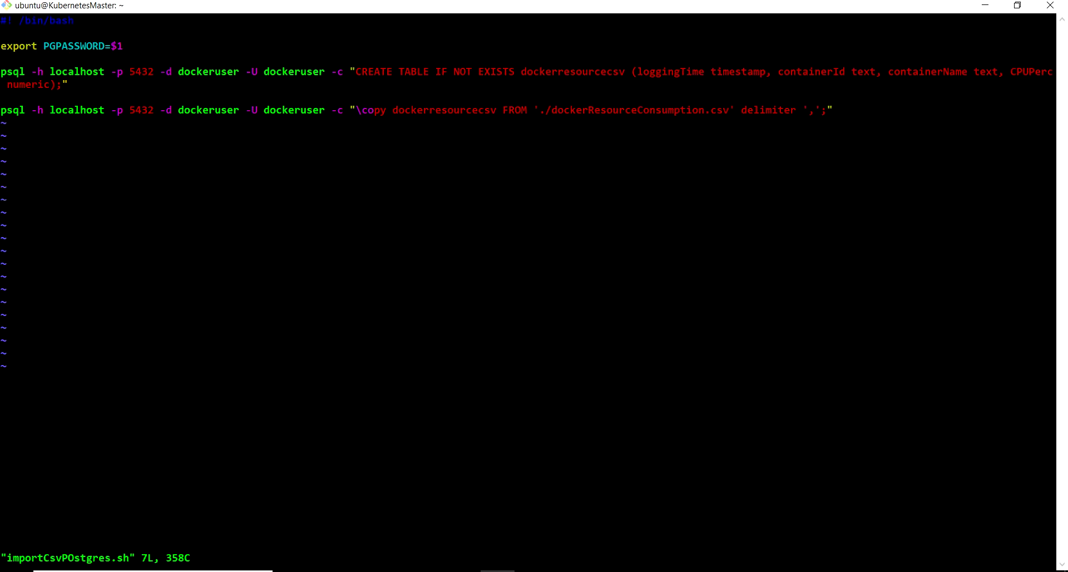
drag(325, 110, 1, 110)
right_click(4, 109)
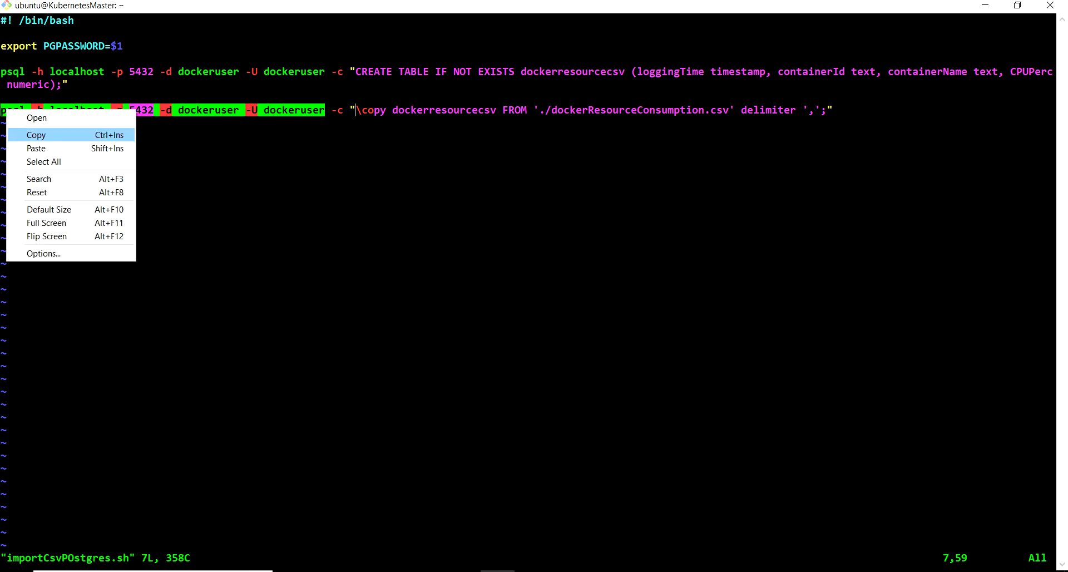
click(31, 134)
text(:q!)
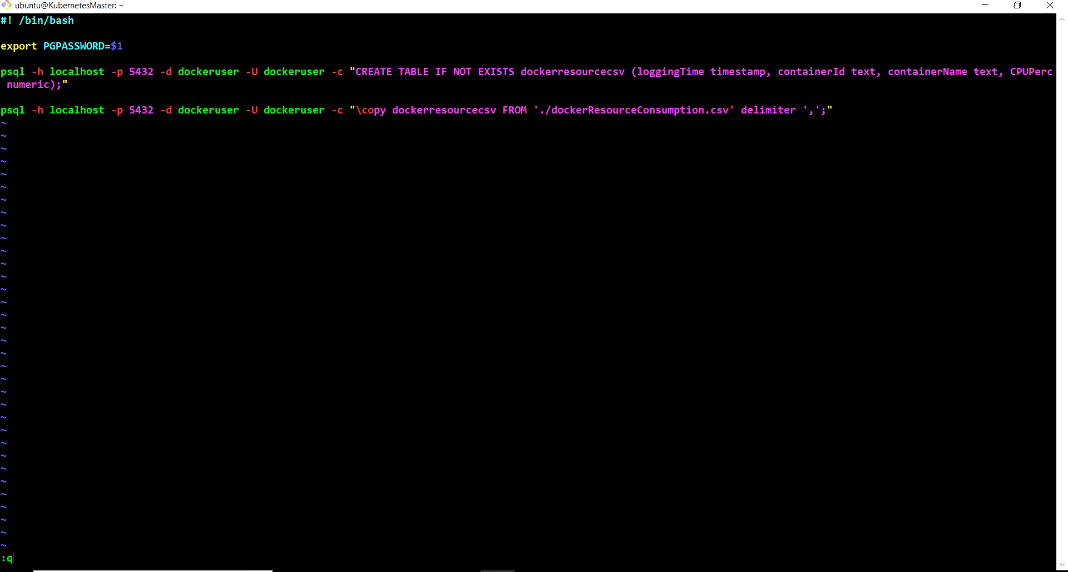
key(Return)
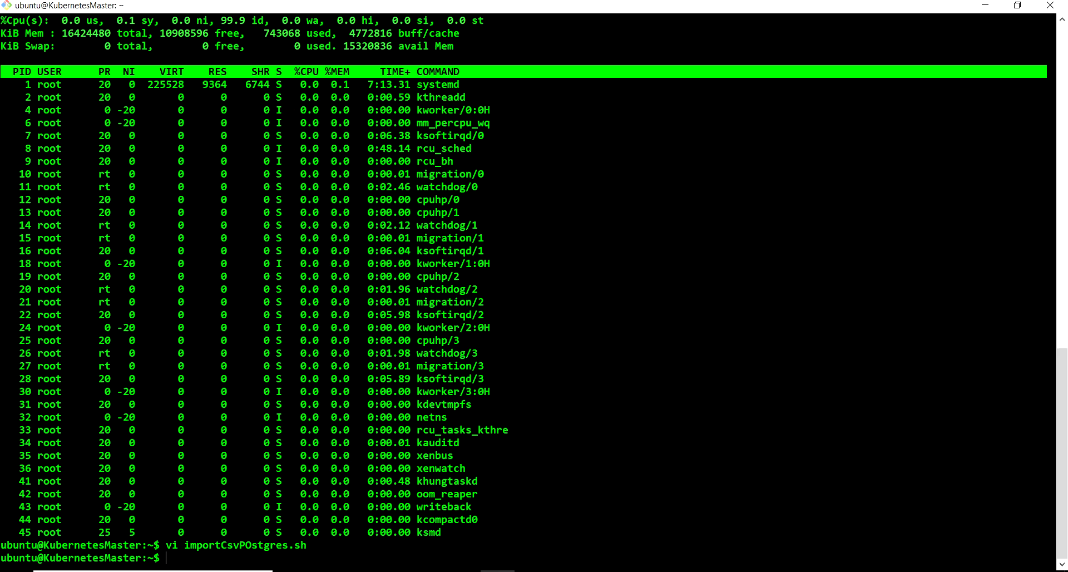
Connect to dockeruser with the pasted psql command and password, then list tables with \dt.
key(shift+Insert)
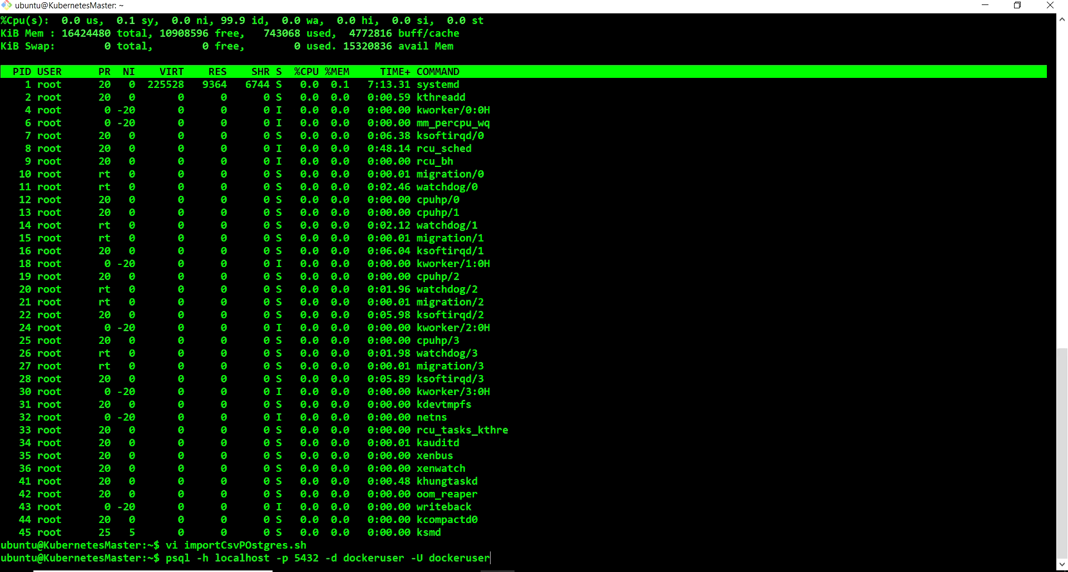
key(Return)
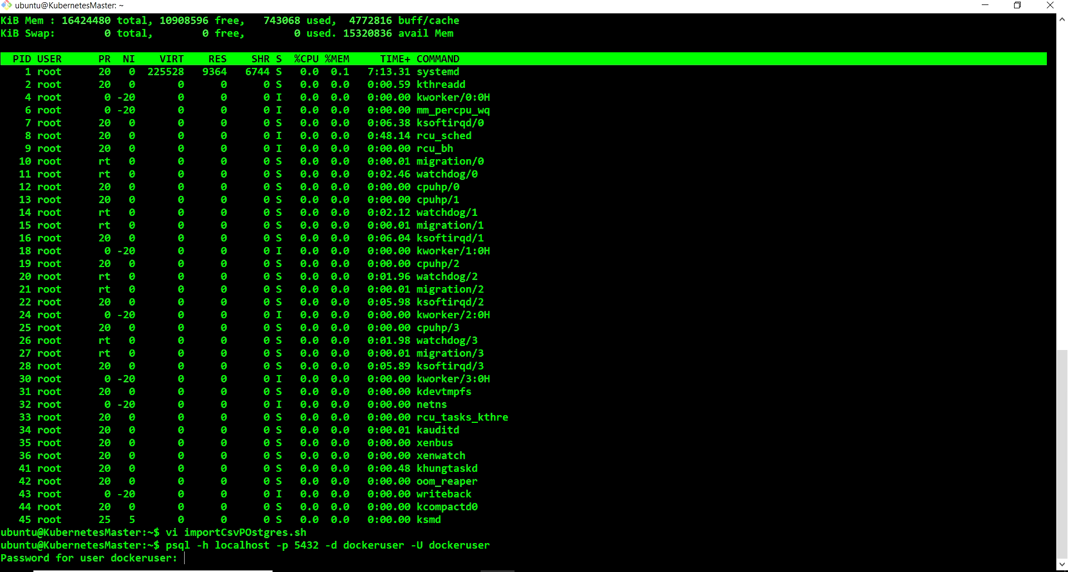
key(Return)
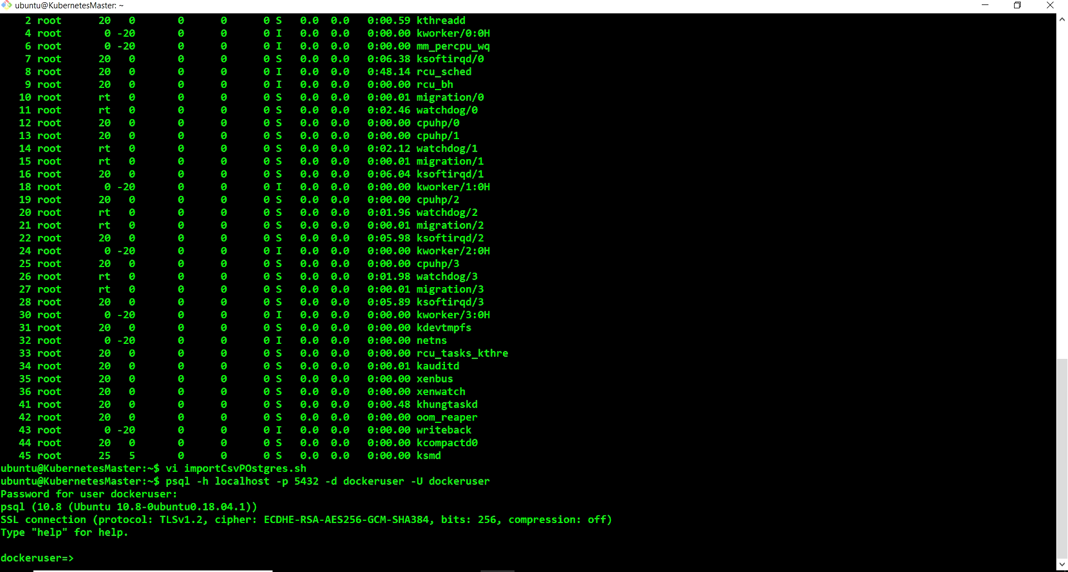
text(\dt)
key(Return)
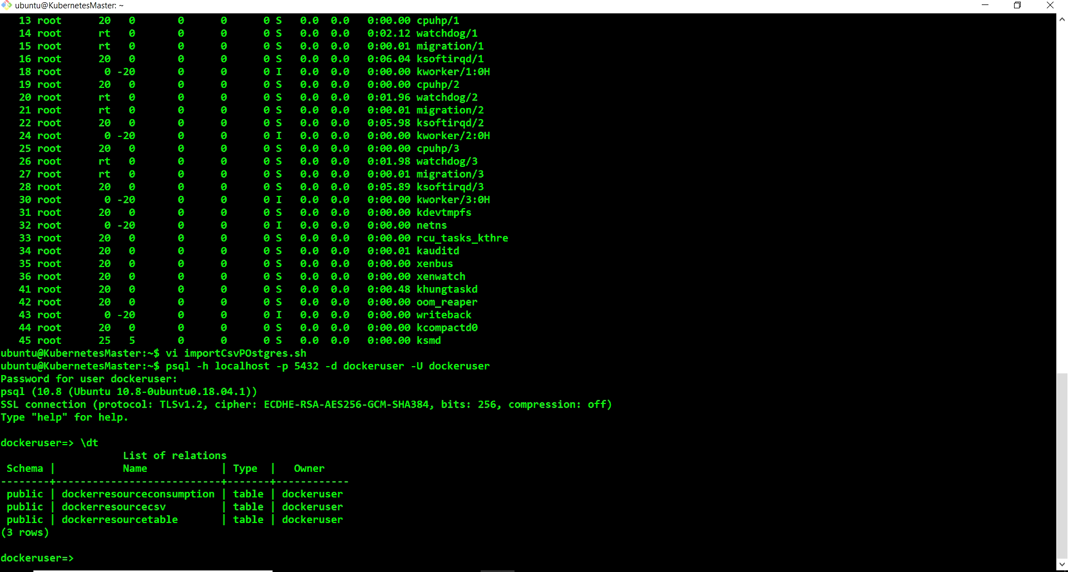
Show all rows with 'table dockerresourcecsv;'.
double_click(113, 506)
text(table)
key(shift+Insert)
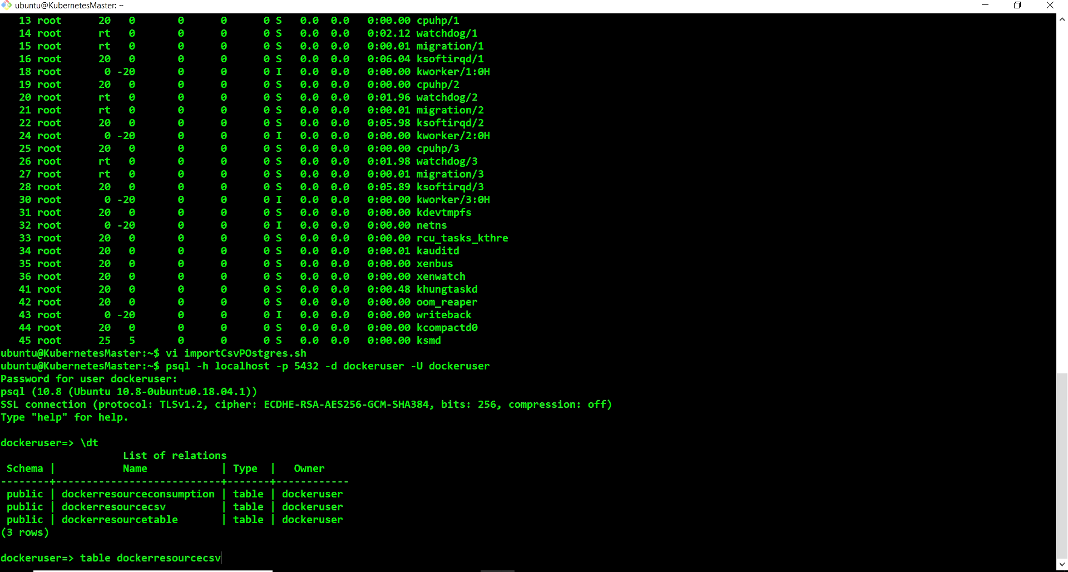
text(;)
key(Return)
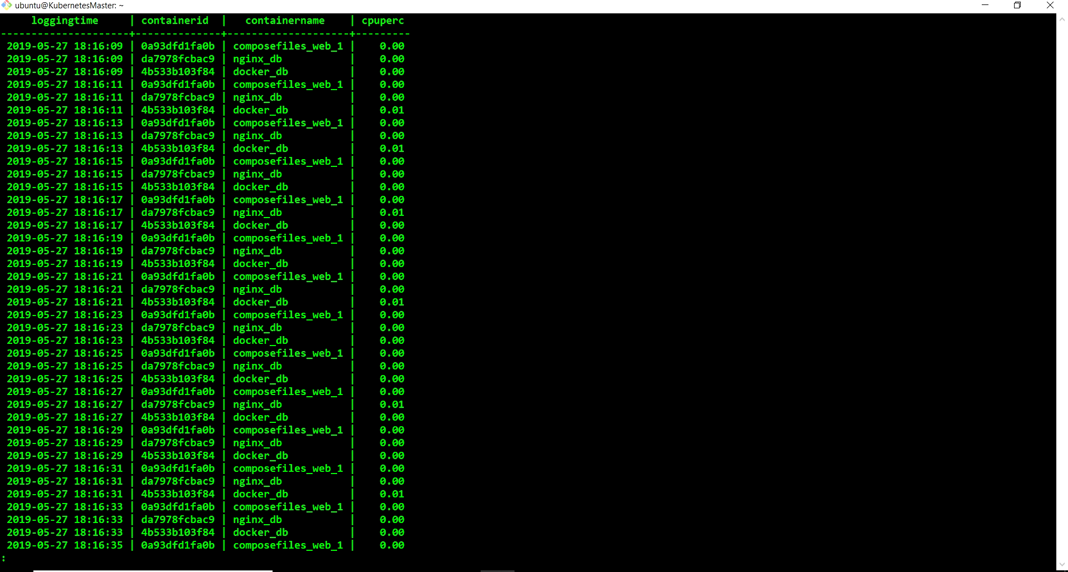
Review the loggingtime, containerid, containername and cpuperc columns through the 2019-06-10 rows.
key(Down)
key(Up)
double_click(65, 20)
double_click(174, 21)
double_click(285, 20)
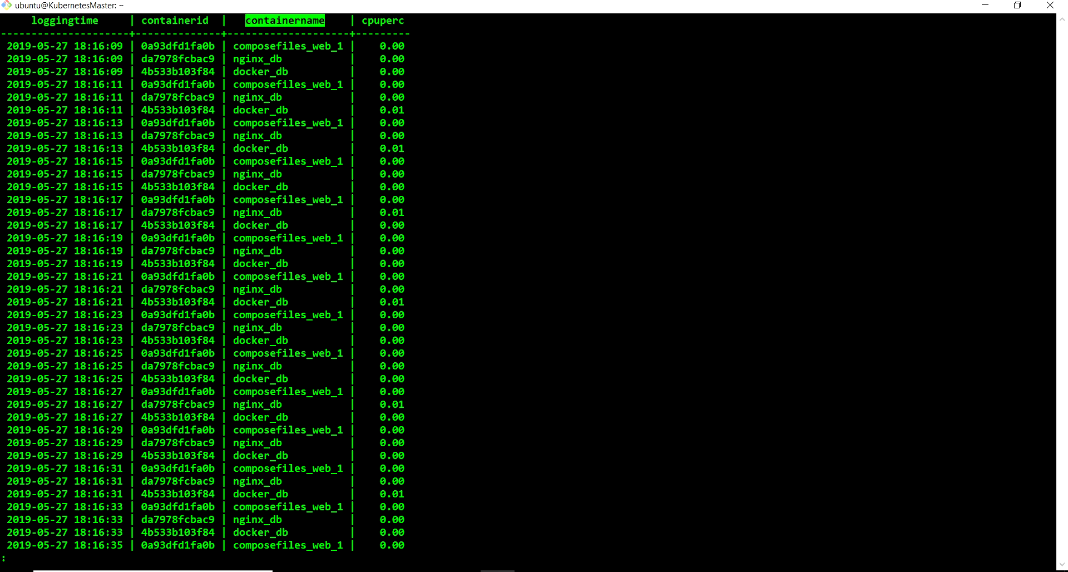
double_click(383, 20)
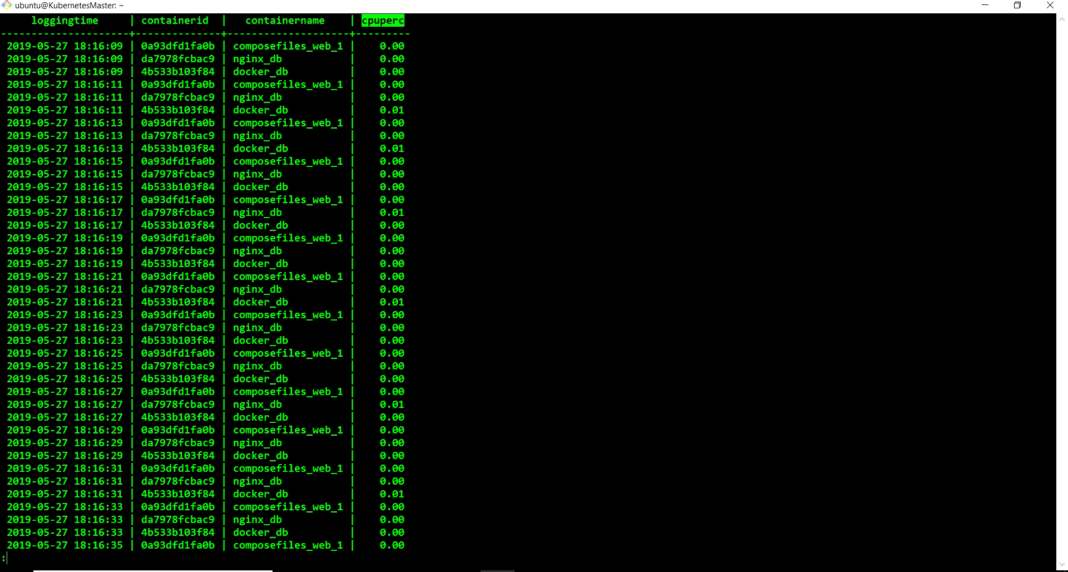
key(Down)
key(Down)
key(Down)
key(Down)
key(Down)
key(Down)
key(Down)
key(Down)
key(Down)
key(Down)
key(Down)
key(Down)
key(Down)
key(Down)
key(Down)
key(Down)
key(Down)
key(Down)
key(Down)
key(Down)
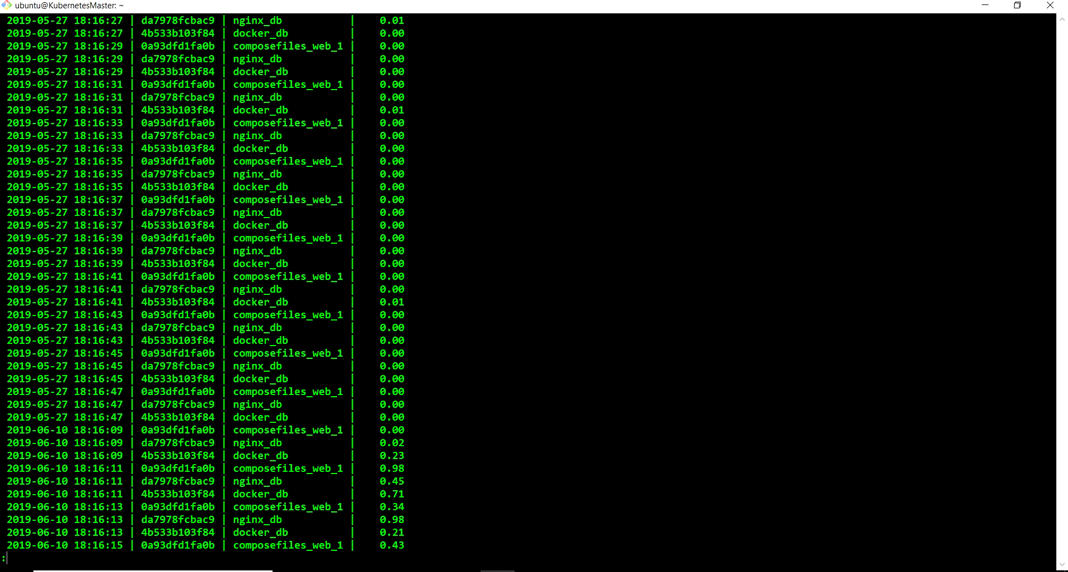
key(Down)
key(Down)
key(Down)
key(Down)
key(Down)
key(Down)
key(Down)
key(Down)
key(Down)
key(Down)
key(Down)
key(Down)
key(Down)
key(Down)
key(Down)
key(Down)
key(Down)
key(Down)
key(Down)
key(Down)
key(Down)
key(Down)
key(Down)
key(Down)
key(Down)
key(Down)
key(Down)
key(Down)
key(Down)
key(Down)
key(Down)
key(Down)
key(Down)
key(Down)
key(Down)
key(Down)
key(Down)
key(Down)
key(Down)
key(Down)
key(Down)
key(Down)
key(Down)
key(Down)
key(Down)
key(Down)
key(Down)
key(Down)
key(Down)
key(Down)
key(Down)
key(Down)
key(Down)
key(Down)
key(Down)
key(Down)
key(Down)
key(Down)
key(Down)
key(Down)
key(Down)
key(Down)
key(Down)
key(Down)
key(Down)
key(Down)
key(Down)
key(Down)
key(Down)
key(Down)
key(Down)
key(Down)
key(Down)
key(Down)
key(Down)
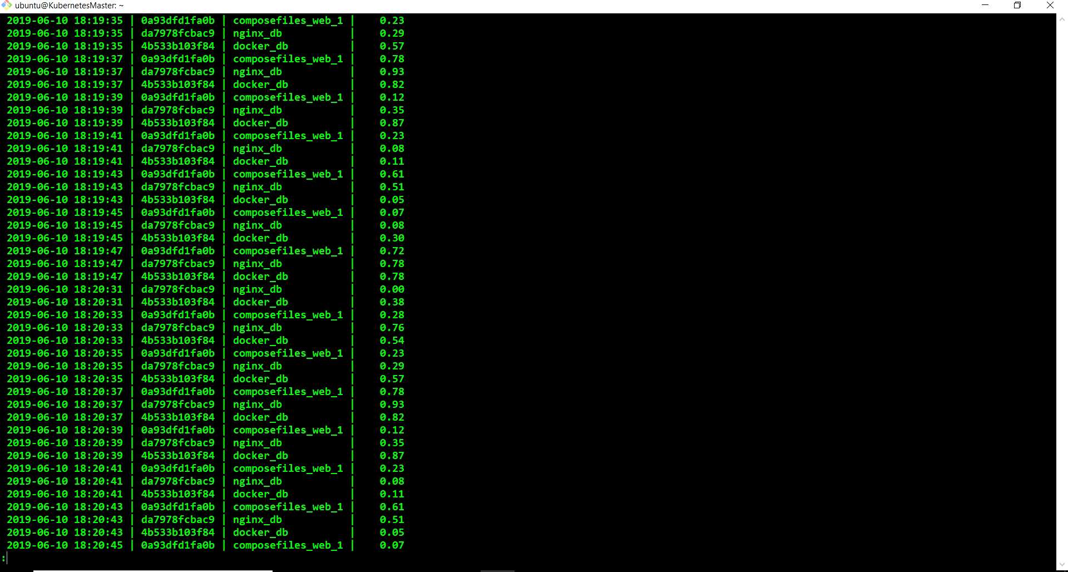
Leave the table output and quit psql with \q back to the shell.
text(q)
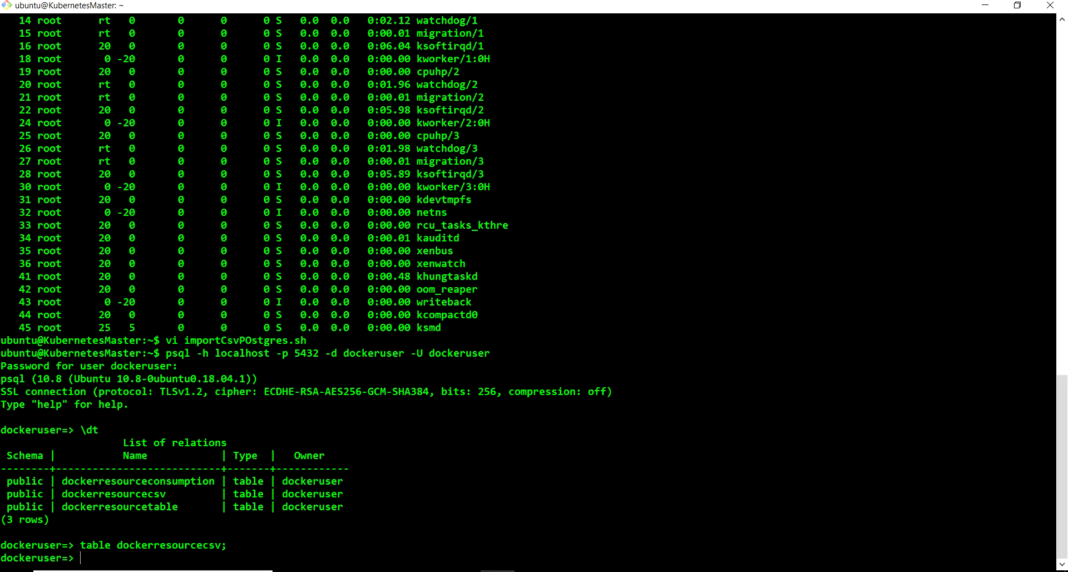
text(!)
key(Return)
text(\q)
key(Return)
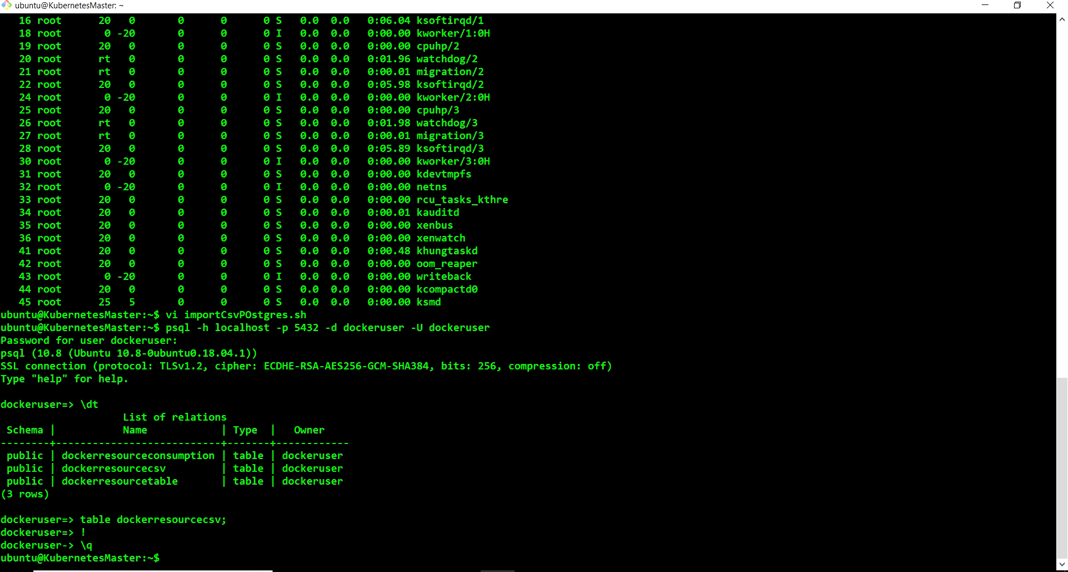
Clear the terminal, list the home folder's files with ls -ltr, and return to Grafana.
text(clear)
key(Return)
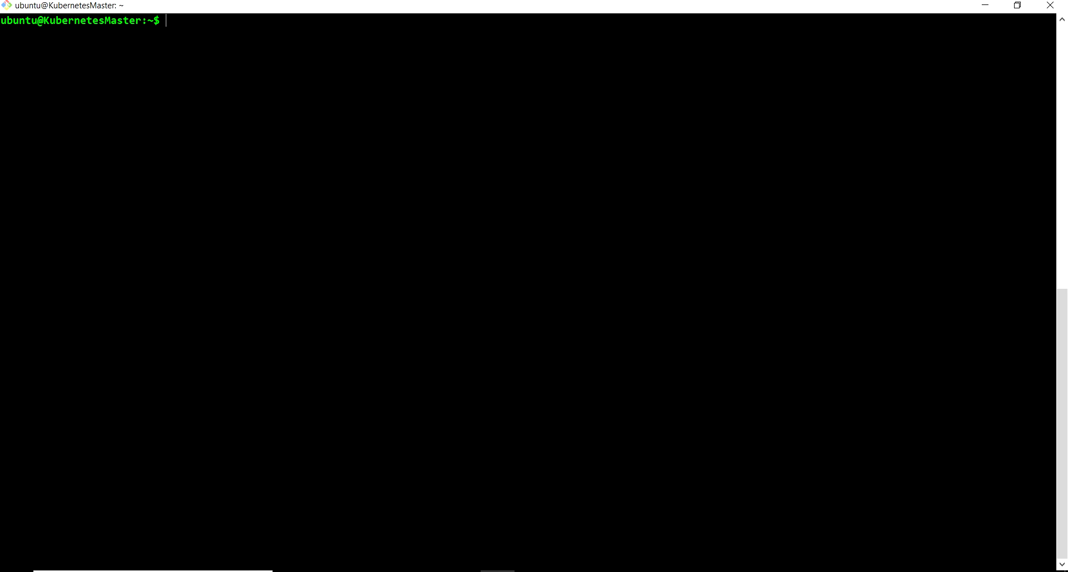
text(lls -ltr)
key(Return)
text(ls -ltr)
key(Return)
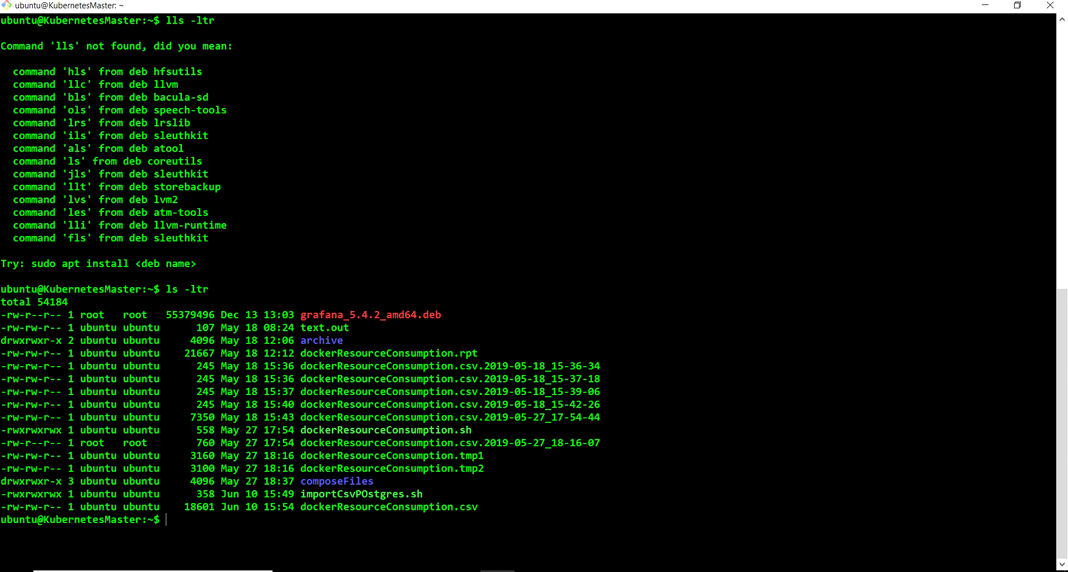
key(alt+Tab)
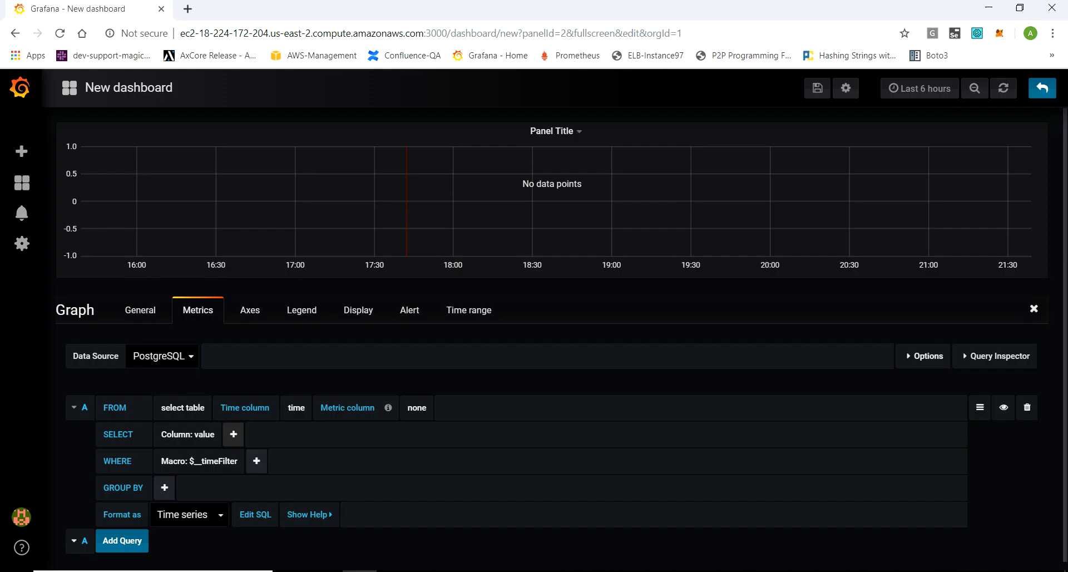
Set the panel query to select CPUPerc from dockerresourcecsv, with loggingtime as the time column.
click(183, 407)
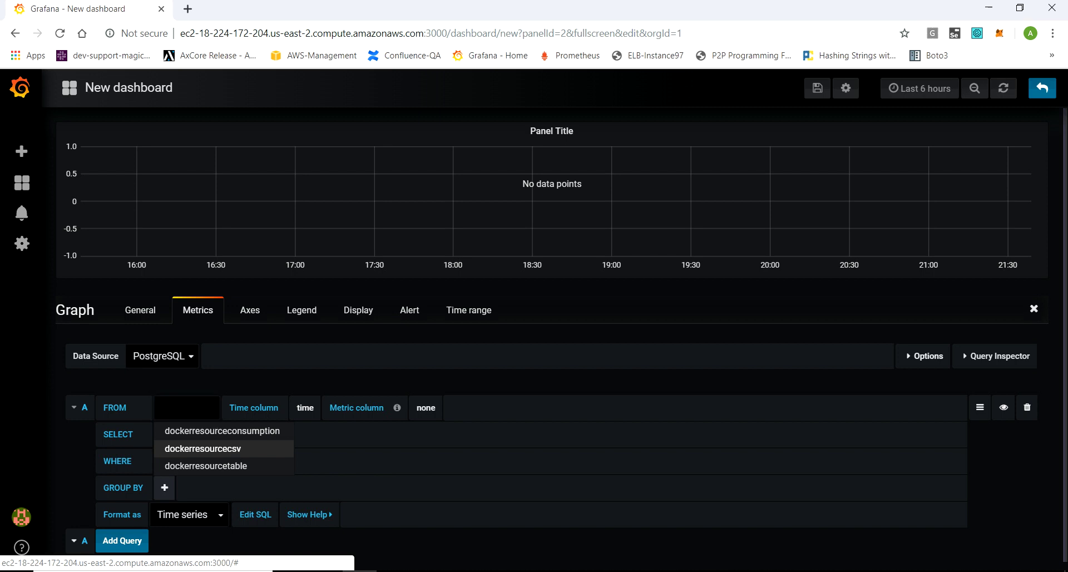
click(203, 448)
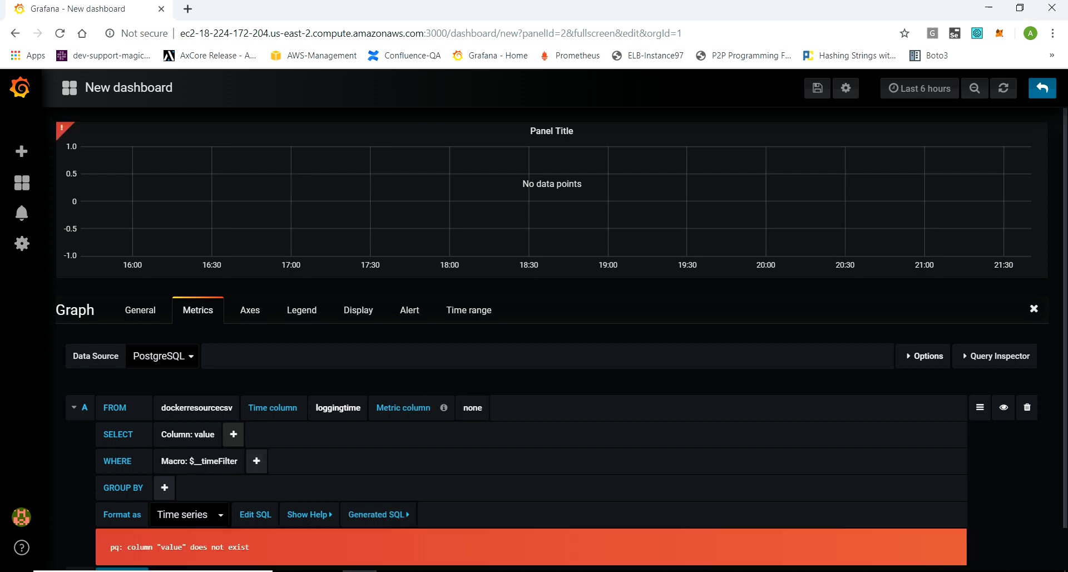
click(338, 407)
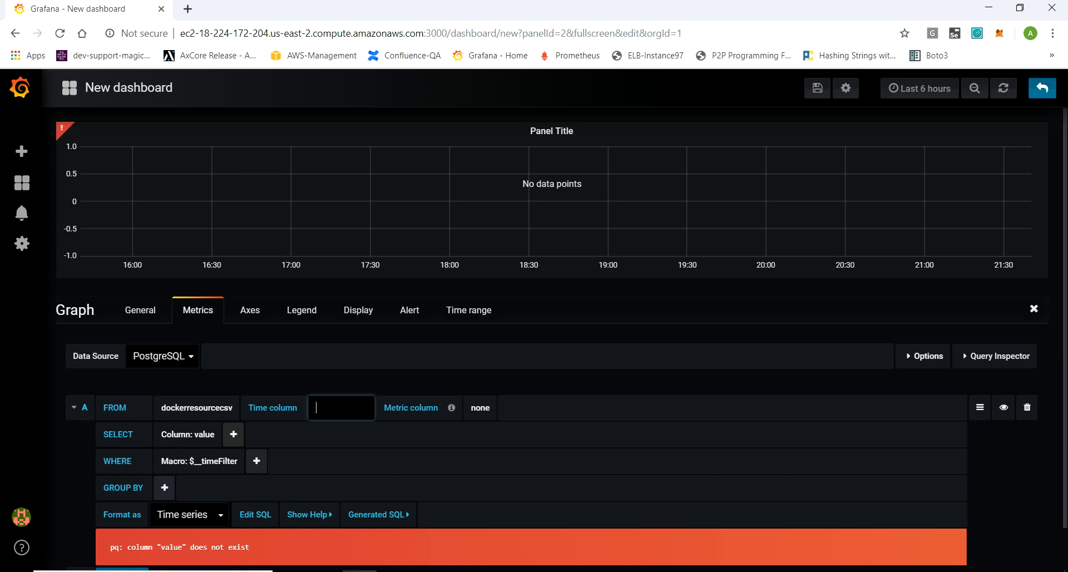
click(337, 431)
click(204, 435)
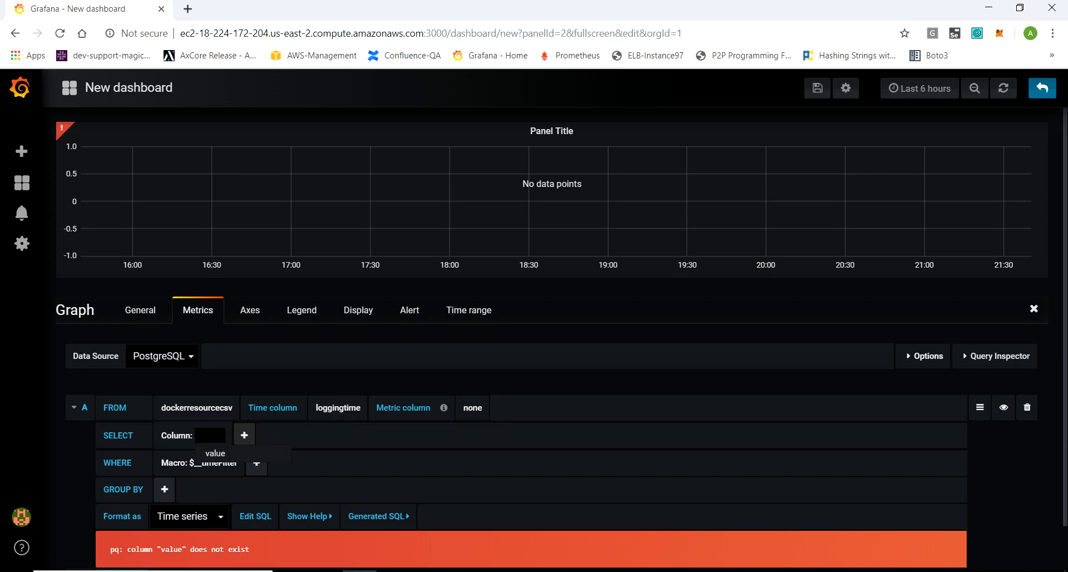
text(CPUPerc)
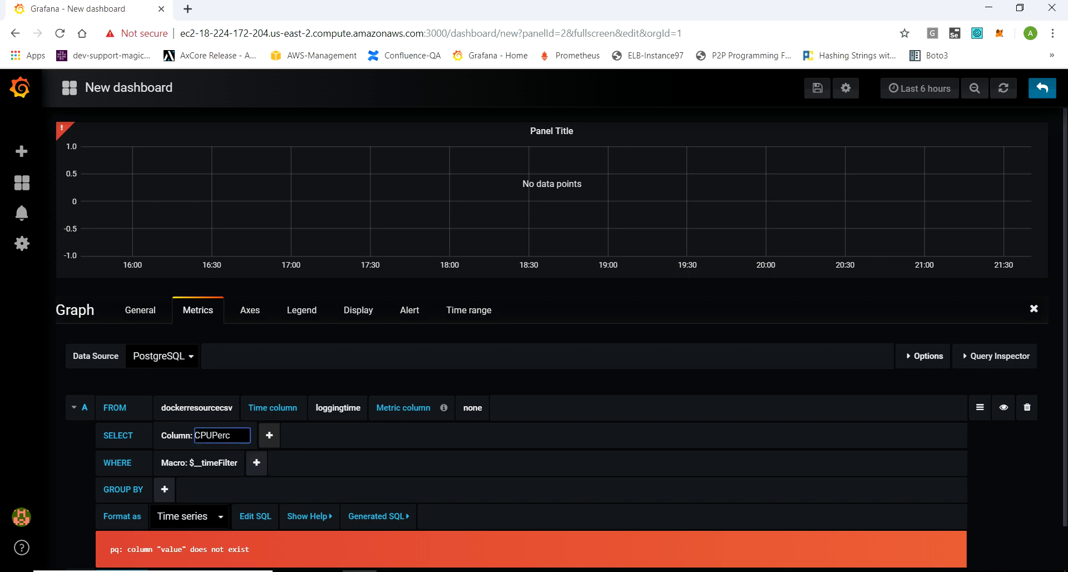
key(Return)
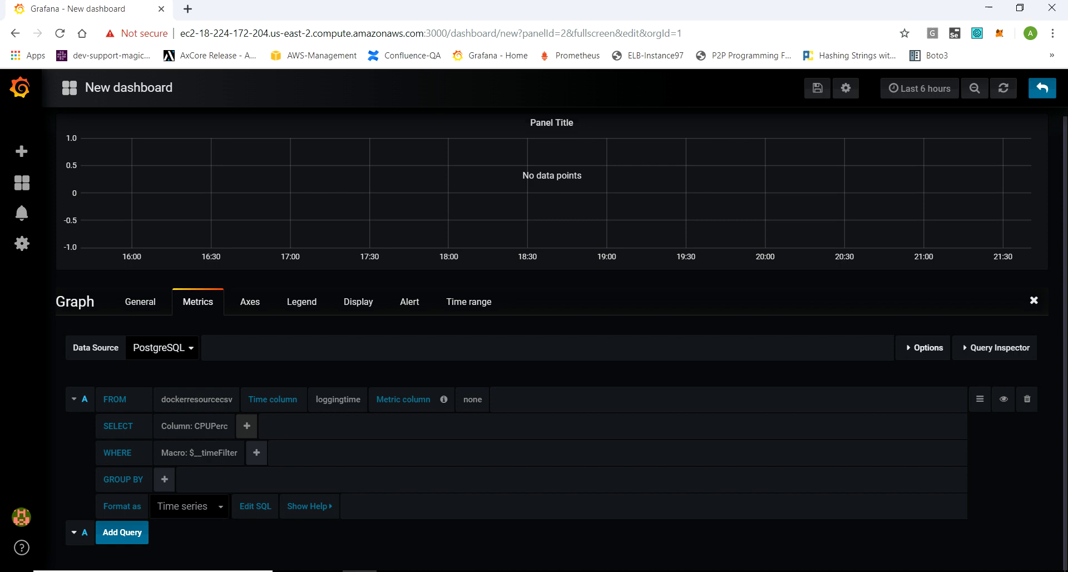
click(919, 88)
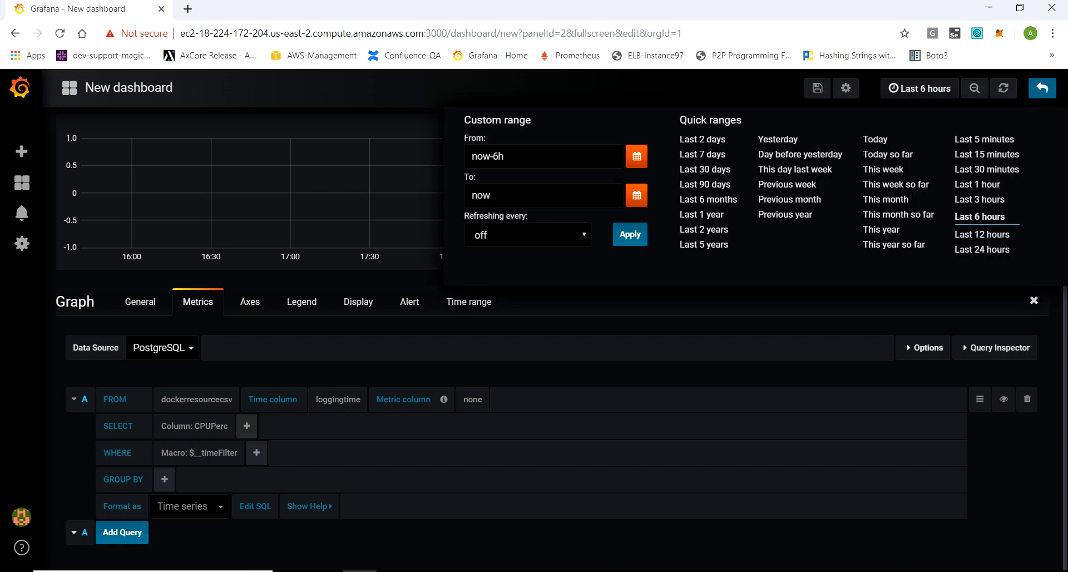
click(777, 139)
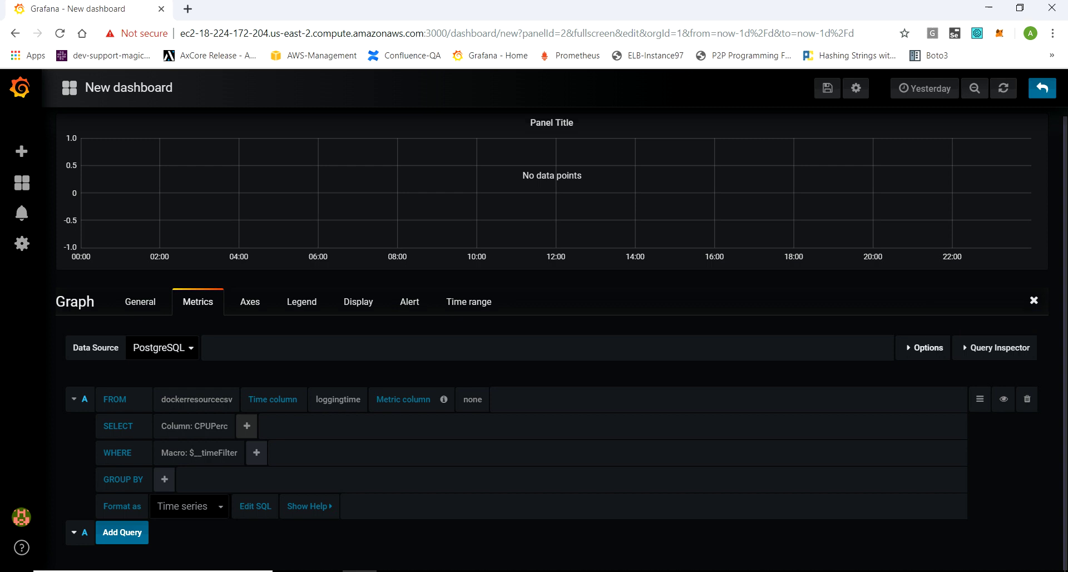
click(980, 398)
click(940, 422)
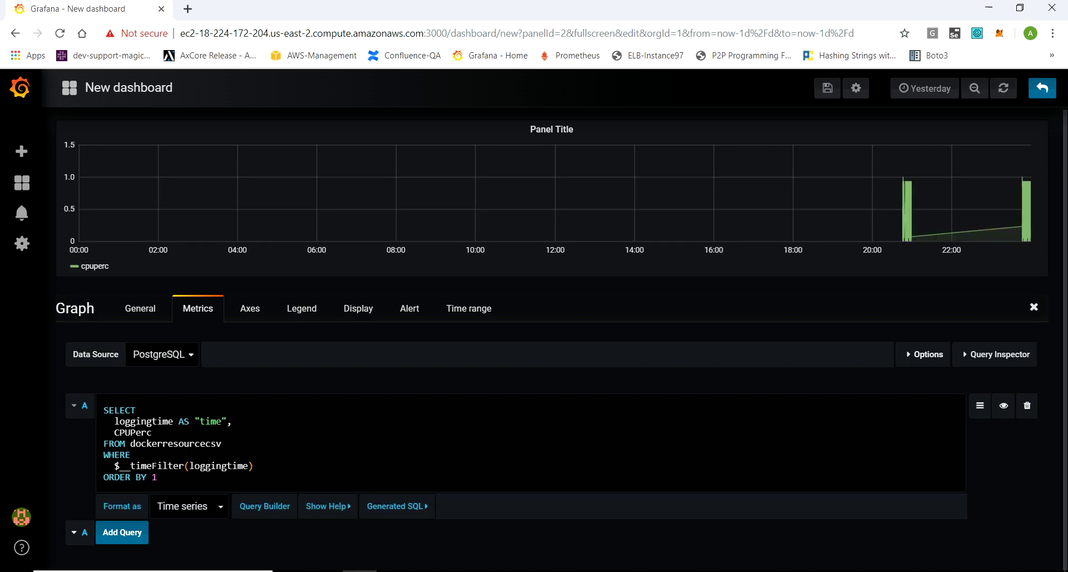
Zoom the graph to Jun 10, 20:45–20:59 using Last 2 days and drag-selections.
drag(896, 218, 1031, 221)
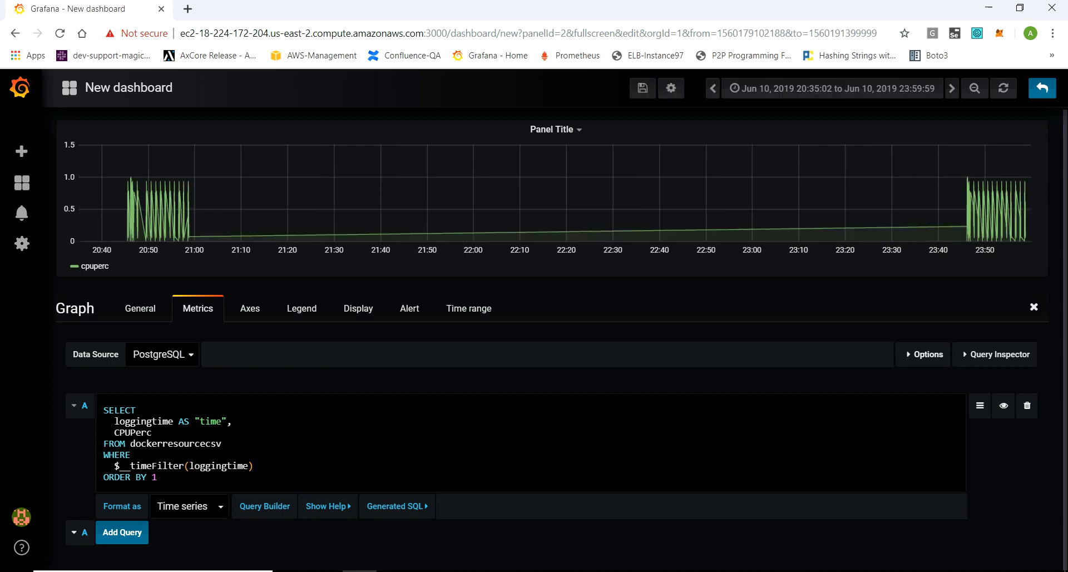
click(832, 87)
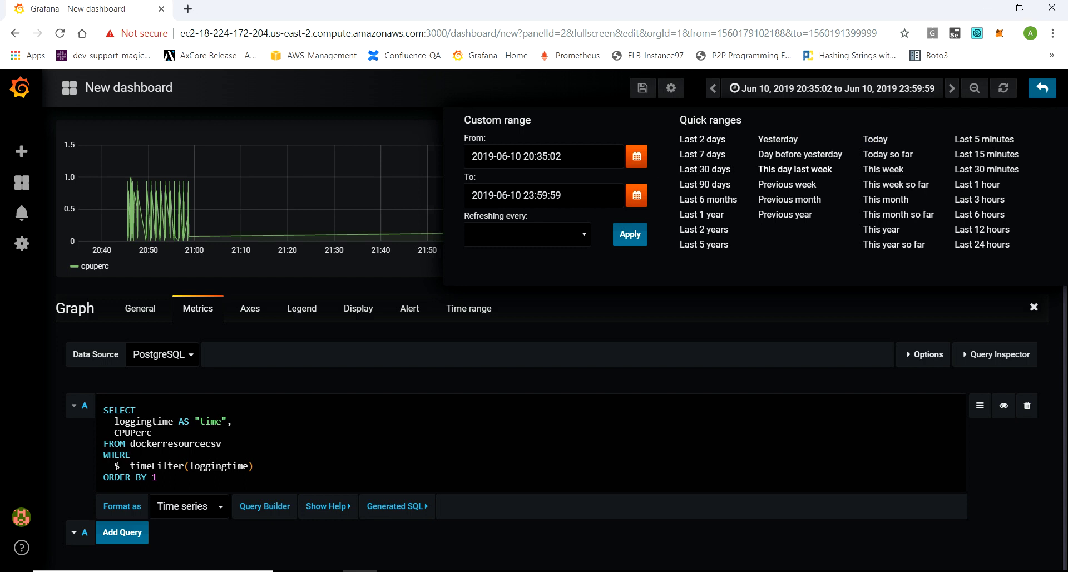
click(702, 139)
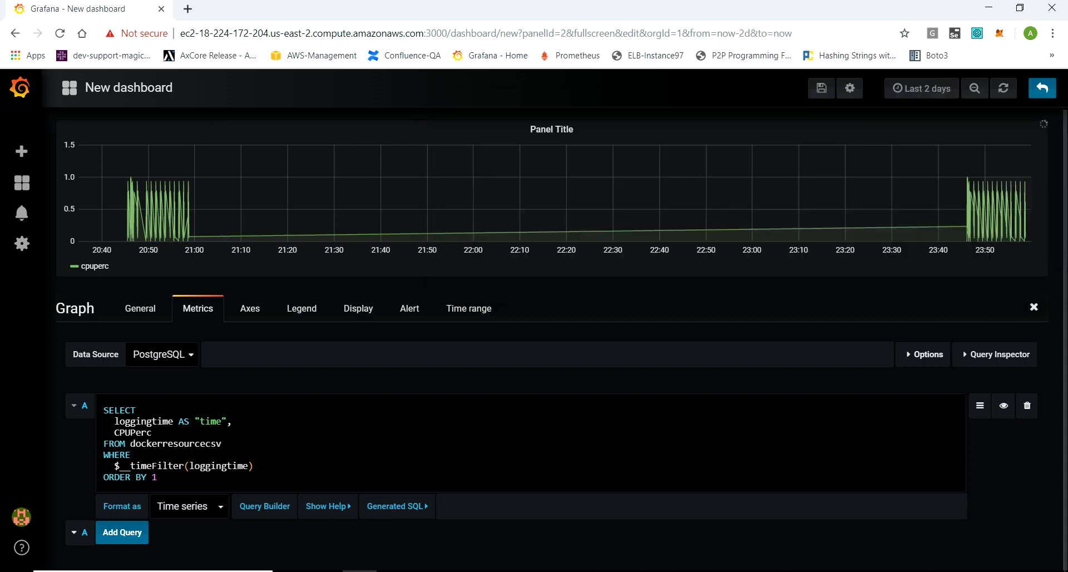
drag(527, 206, 610, 211)
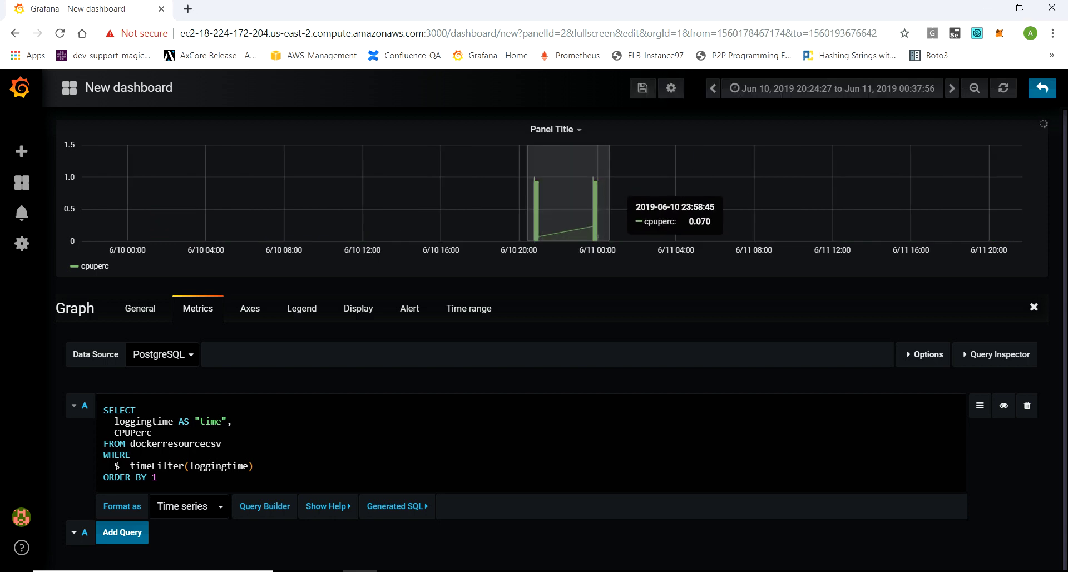
drag(157, 211, 222, 211)
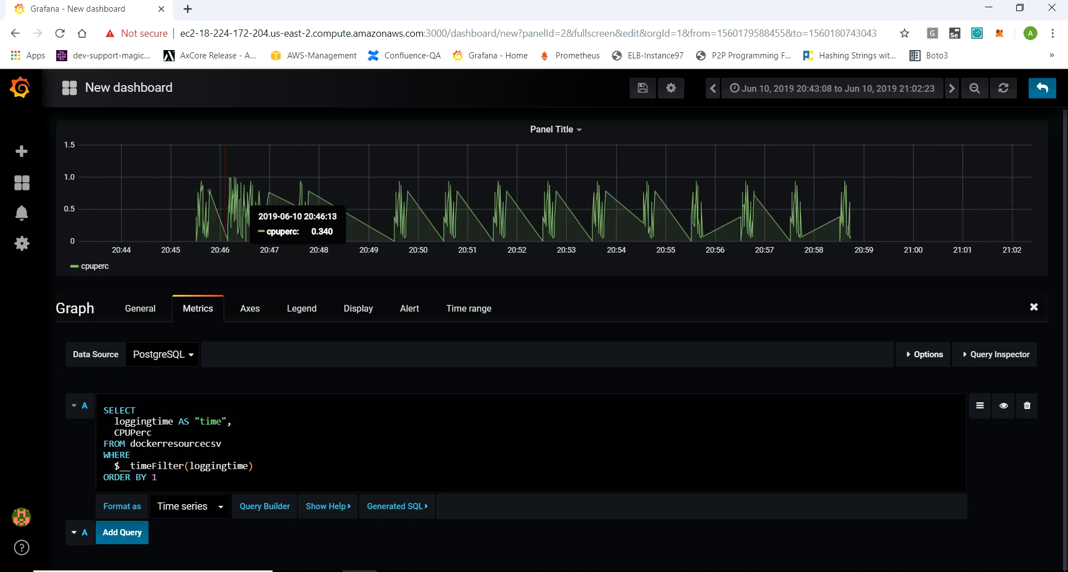
drag(187, 192, 863, 212)
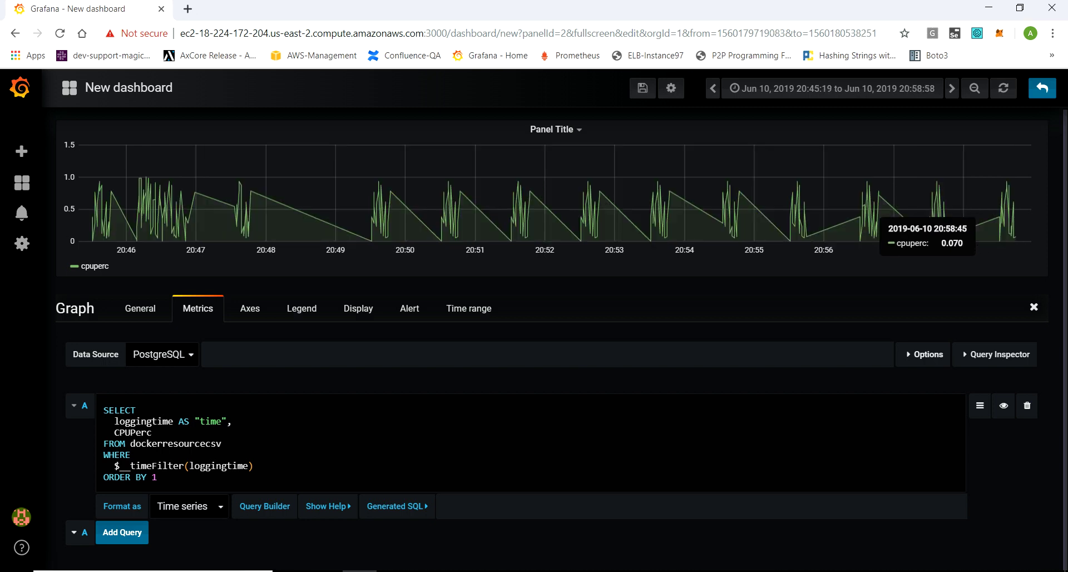
Add the note line 'Create datasource on Grafana' in Notepad++.
key(alt+Tab)
key(alt+Tab)
key(alt+Tab)
key(alt+Tab)
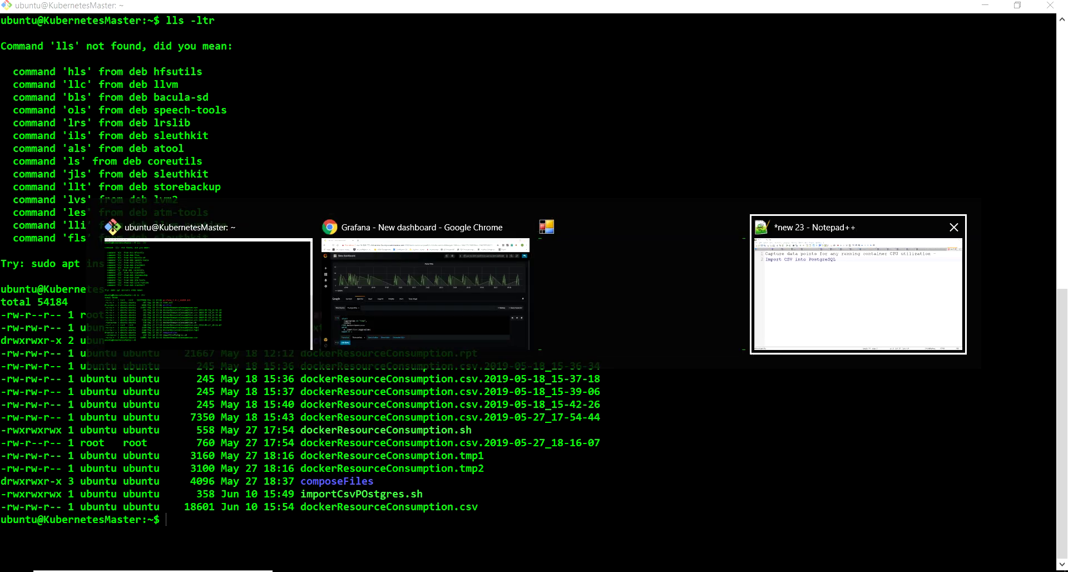
key(Return)
text(Crea)
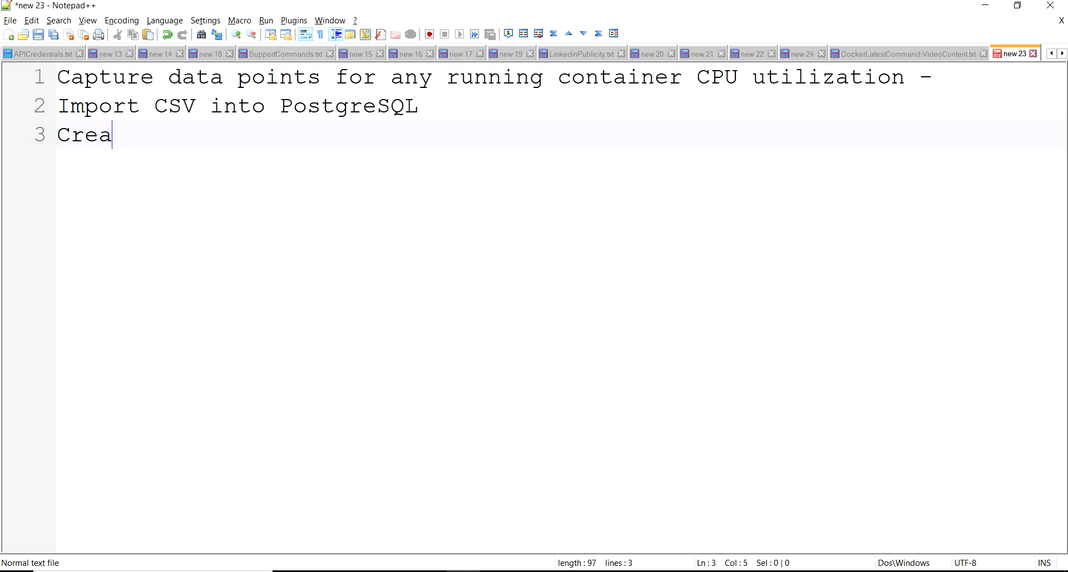
text(te data)
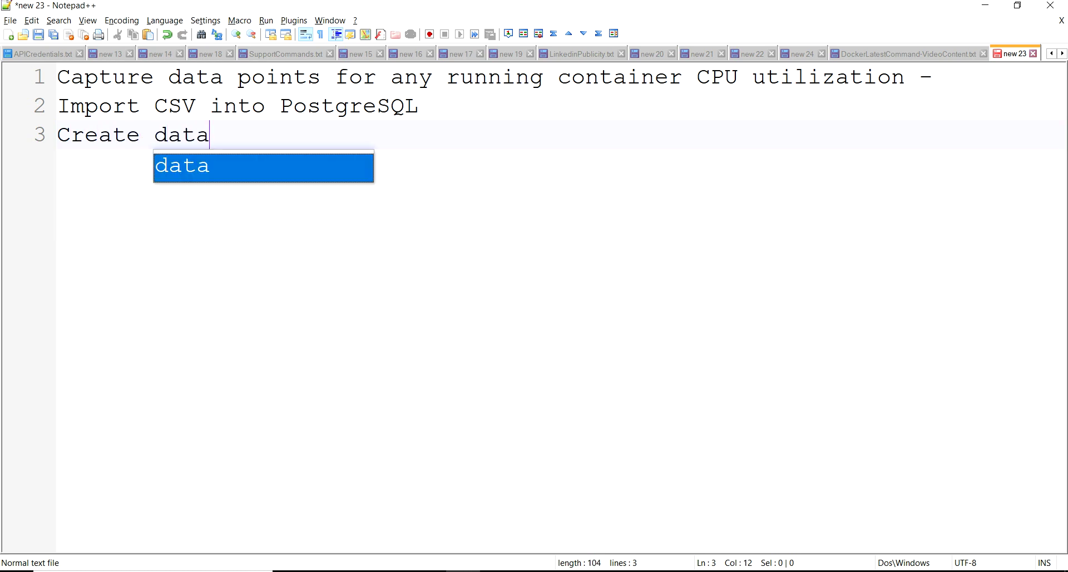
text(osp)
key(BackSpace)
key(BackSpace)
key(BackSpace)
text(source on Grafana)
key(Return)
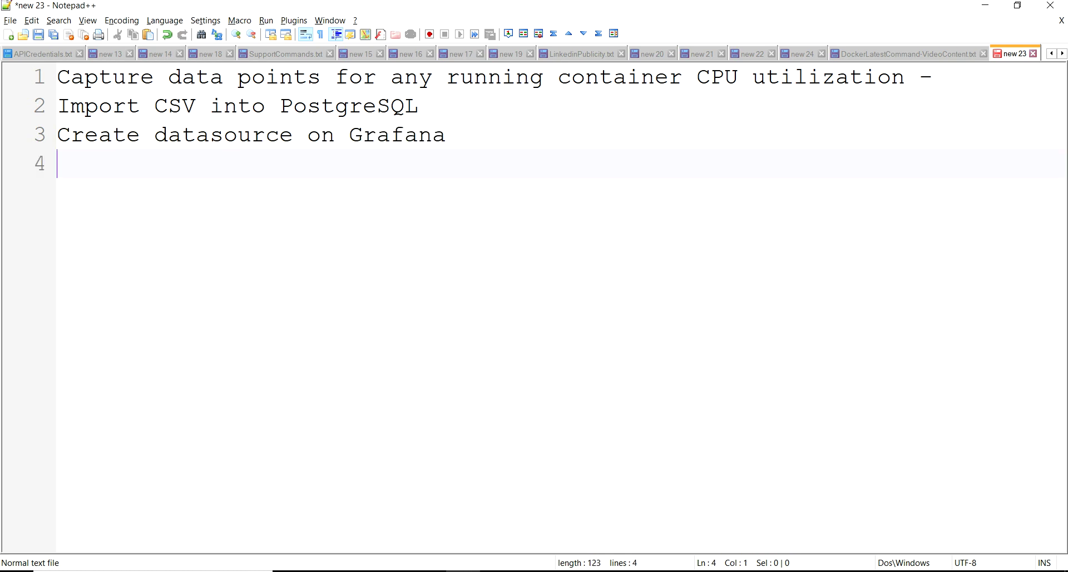
Add the note line 'create dashboard by using datasource', fixing typos.
text(cret)
key(BackSpace)
text(at)
key(BackSpace)
text(e dashb)
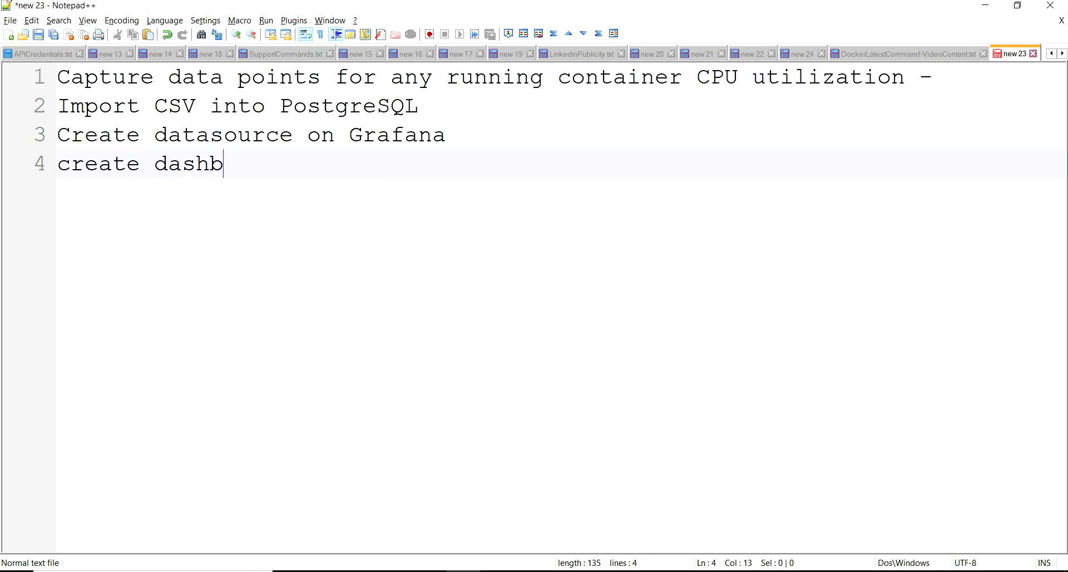
text(oard by us)
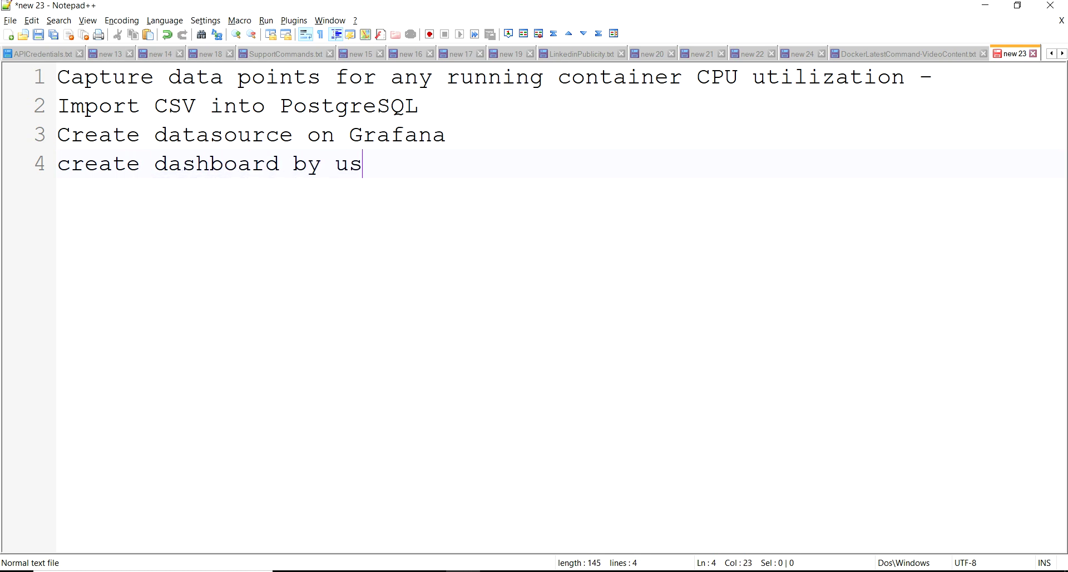
text(ing datacource)
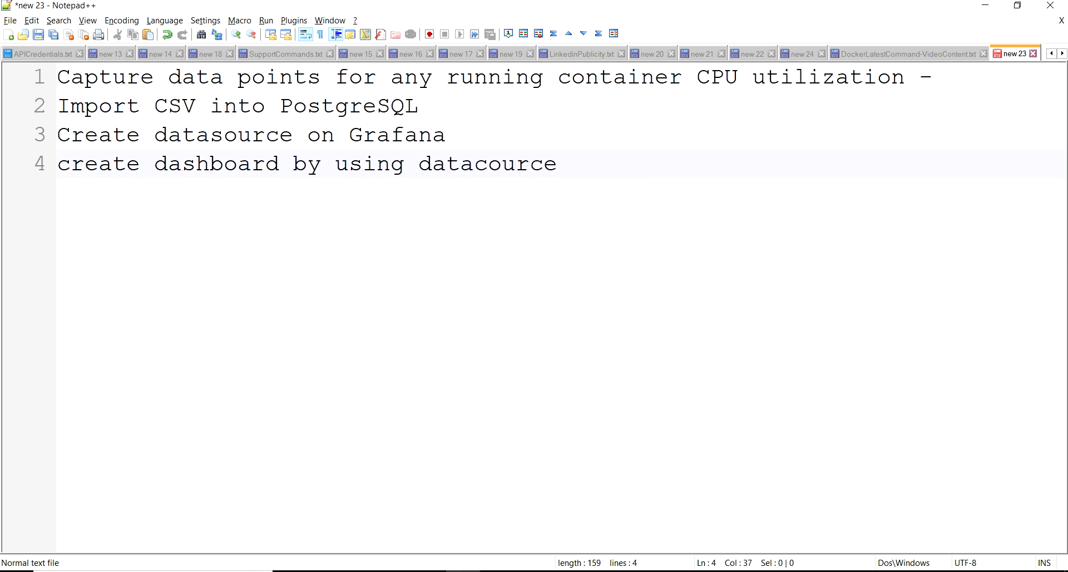
key(Return)
Add the note 'define your SQL targetting the table in which you imported csv data', then return to Grafana.
text(d)
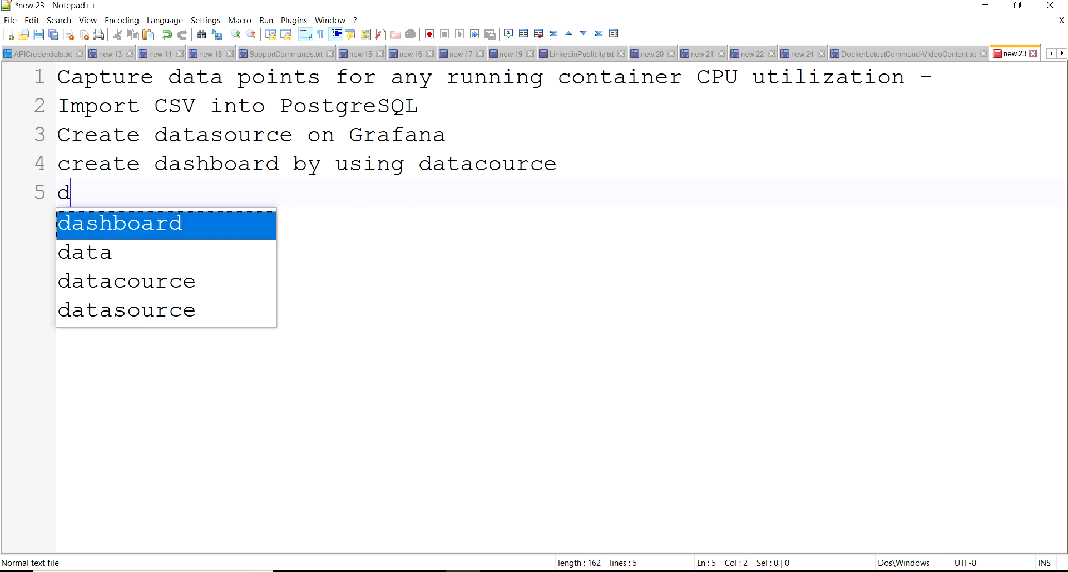
text(efine )
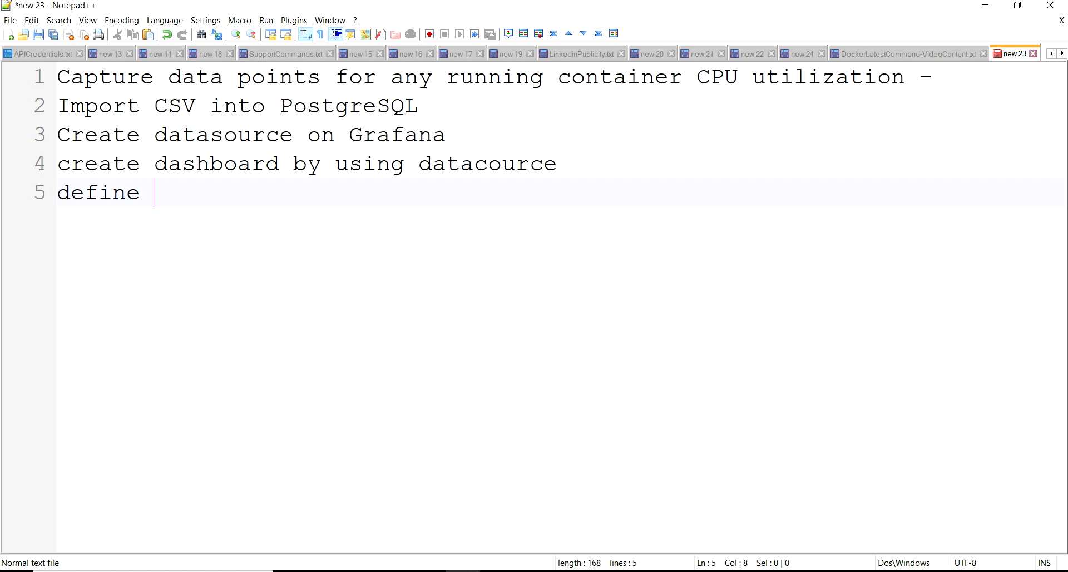
text(your SQL)
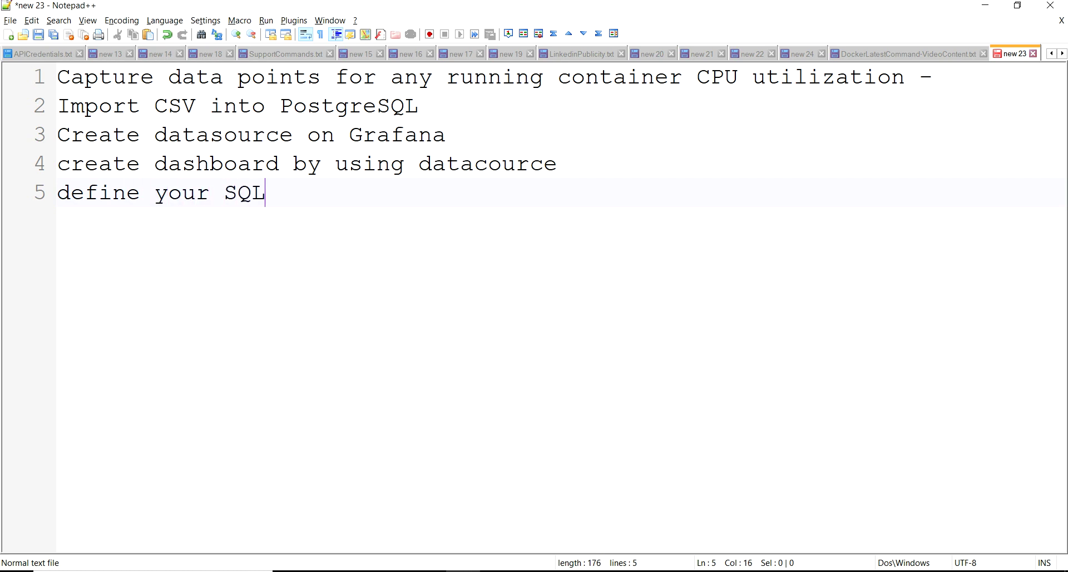
text( targ)
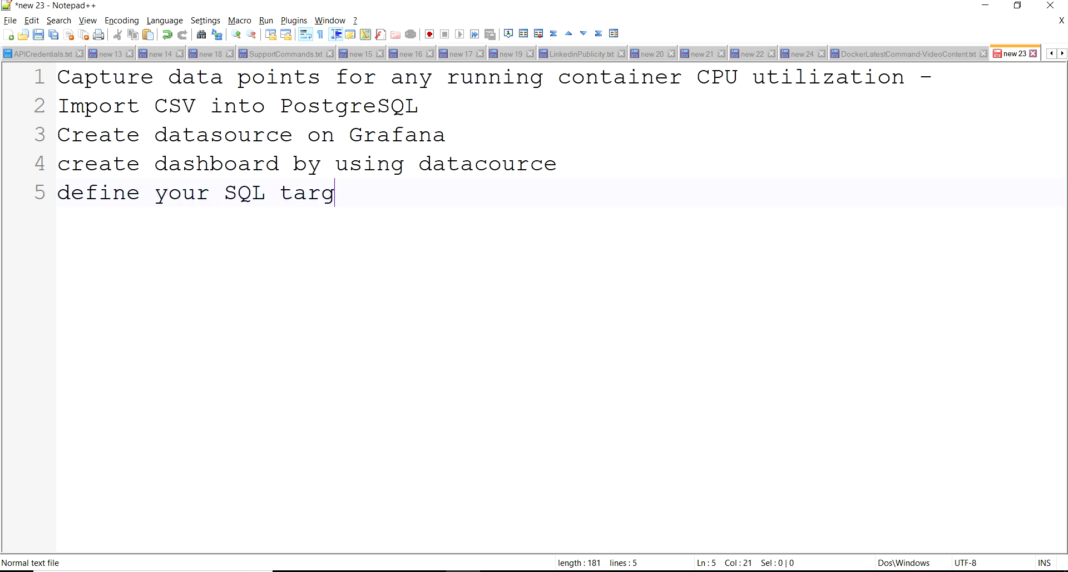
text(etting the table)
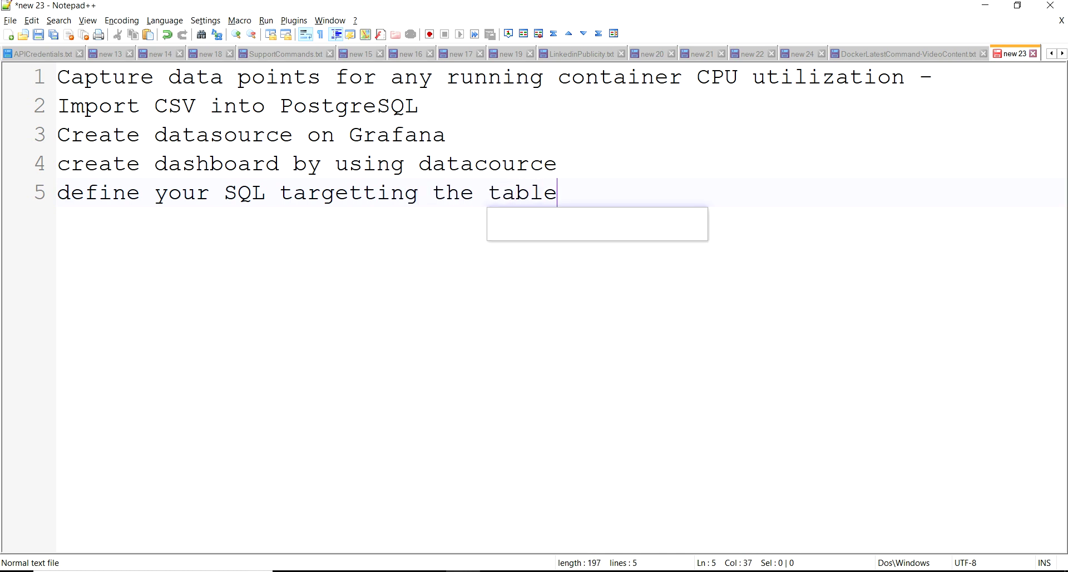
text( in whcih you )
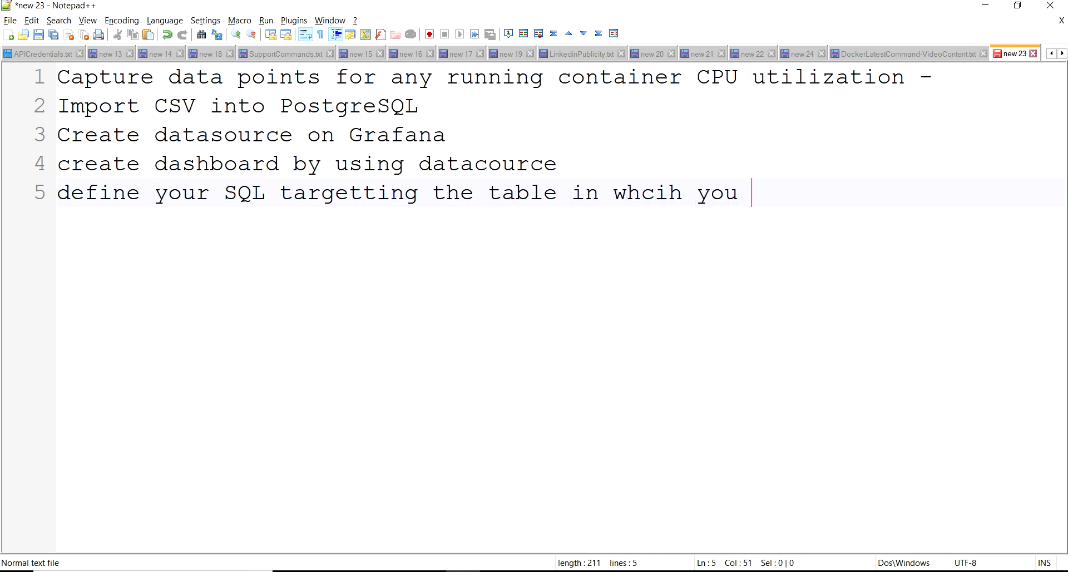
text(imported ca)
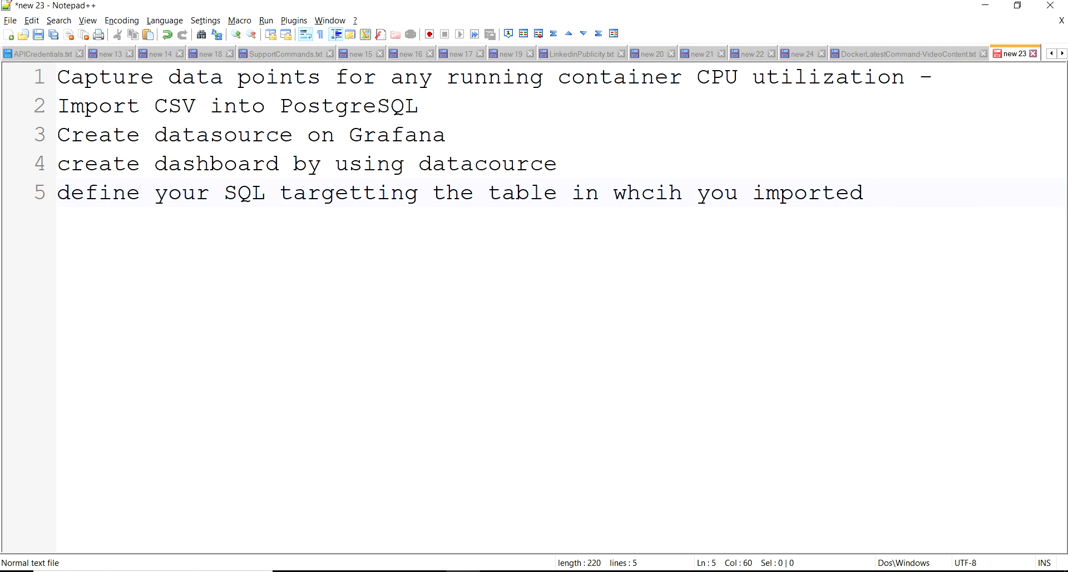
key(BackSpace)
text(sv data)
key(Left)
key(Left)
key(Left)
key(Left)
key(Left)
key(Left)
key(Left)
key(Left)
key(Left)
key(Left)
key(Left)
key(Left)
key(Left)
key(Left)
key(Left)
key(Left)
key(Left)
key(Left)
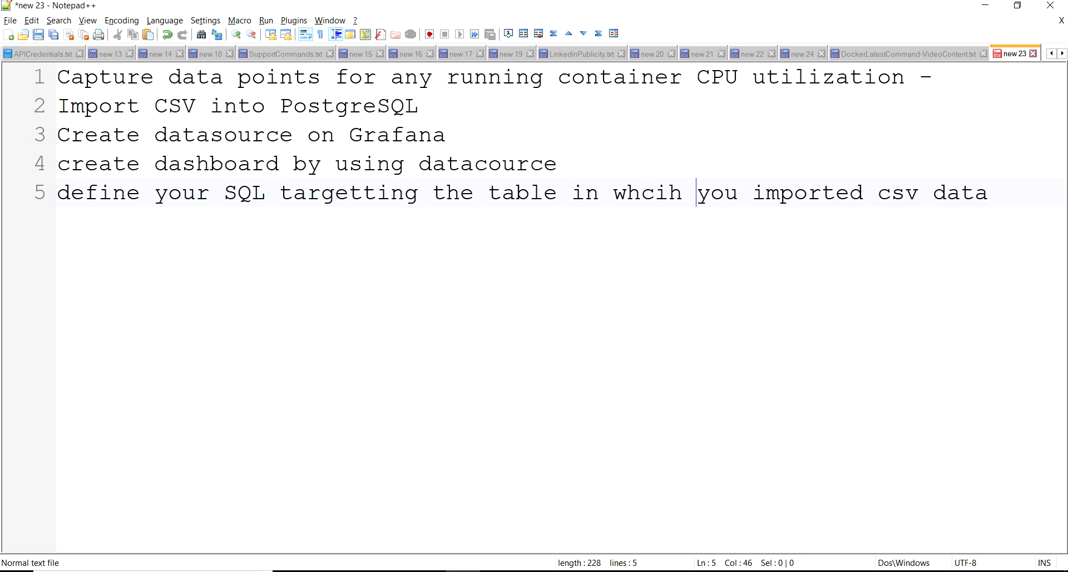
key(BackSpace)
key(BackSpace)
text(ic)
key(alt+Tab)
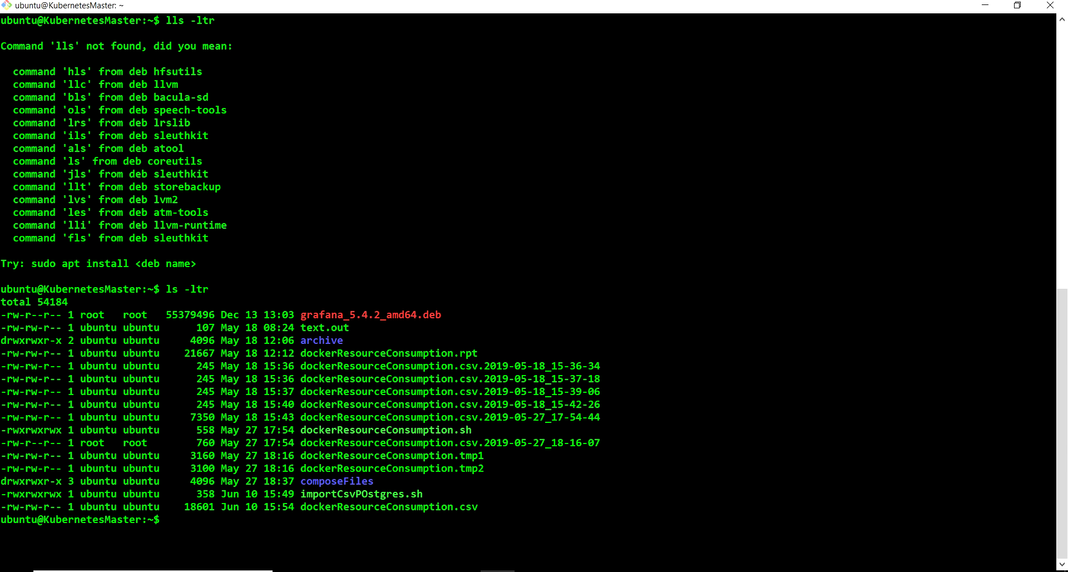
key(alt+Tab)
key(alt+Tab)
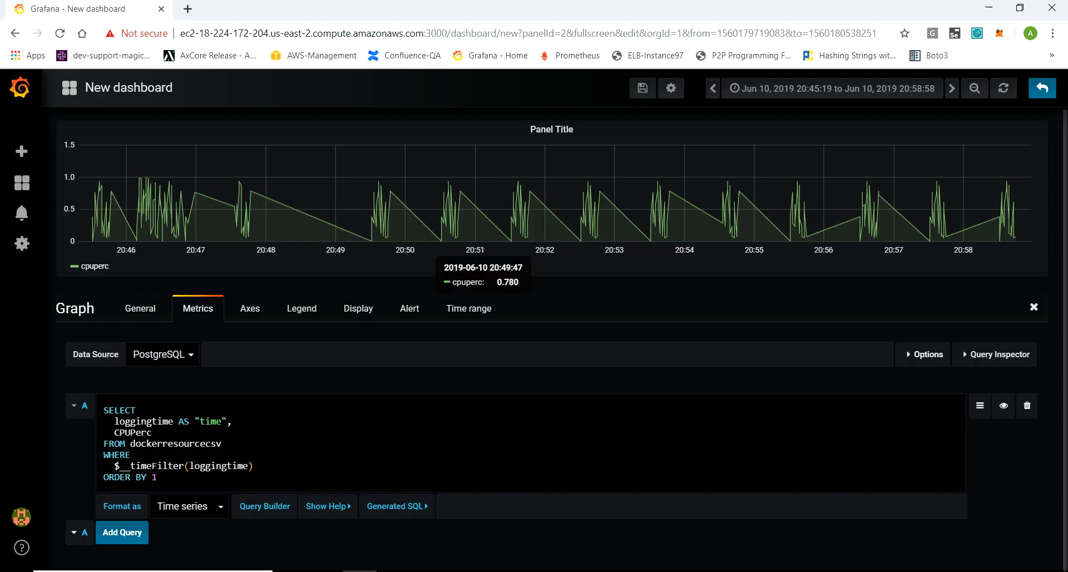